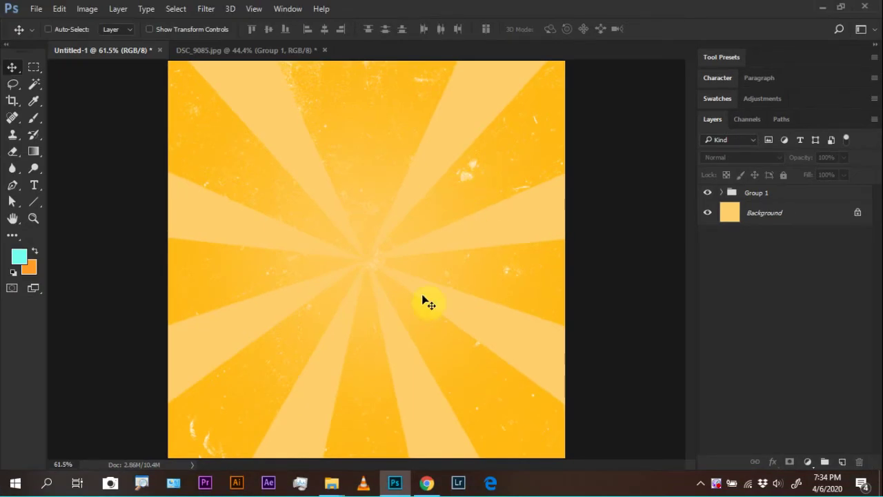
- Hide Group 1, select the Background layer and set the foreground colour to orange ffa516
{"action": "left_click", "coordinate": [707, 195]}
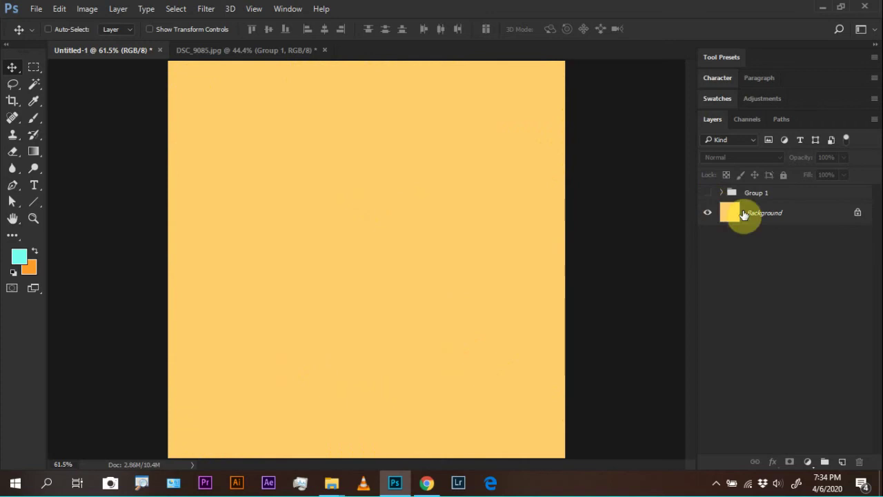
{"action": "left_click", "coordinate": [767, 218]}
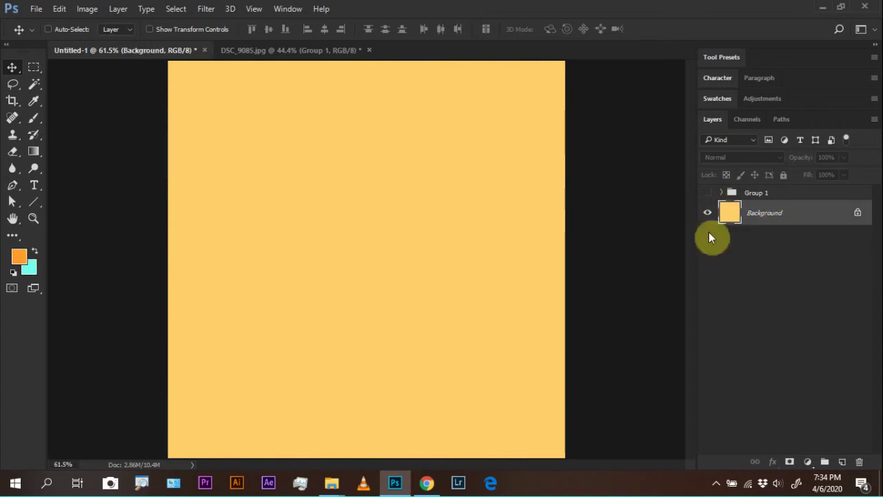
{"action": "left_click", "coordinate": [21, 260]}
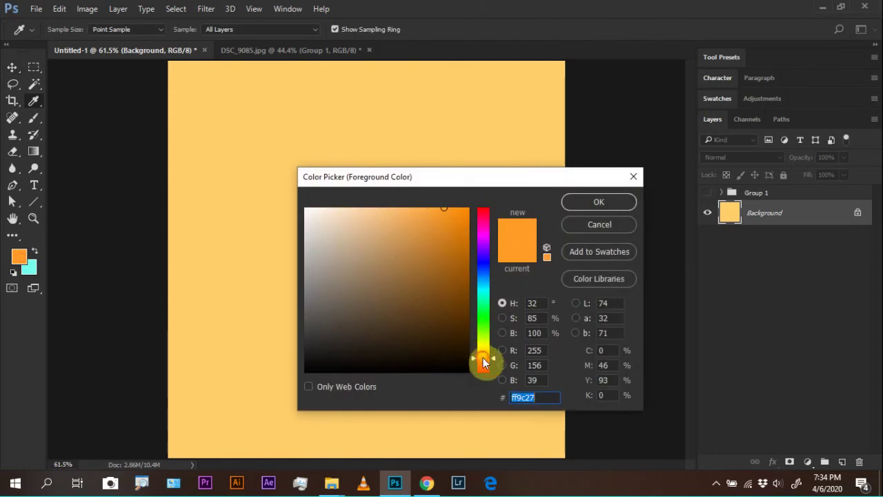
{"action": "left_click_drag", "start_coordinate": [482, 357], "coordinate": [486, 358]}
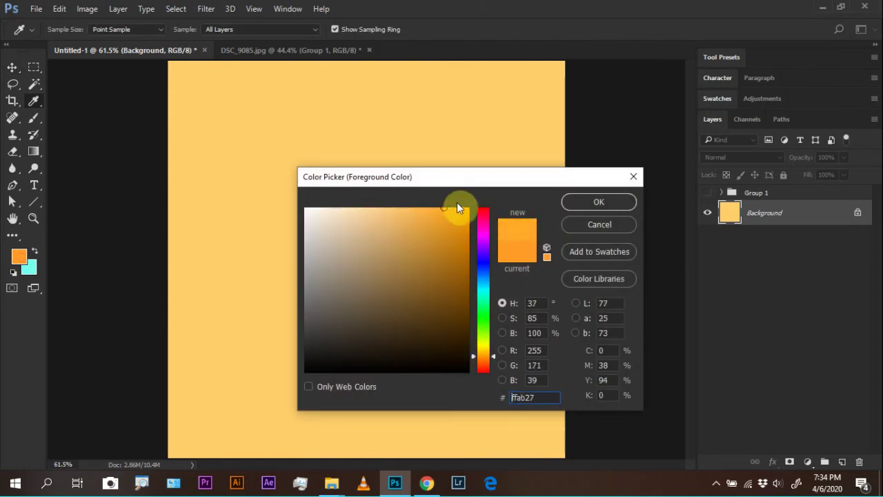
{"action": "left_click_drag", "start_coordinate": [449, 205], "coordinate": [455, 205]}
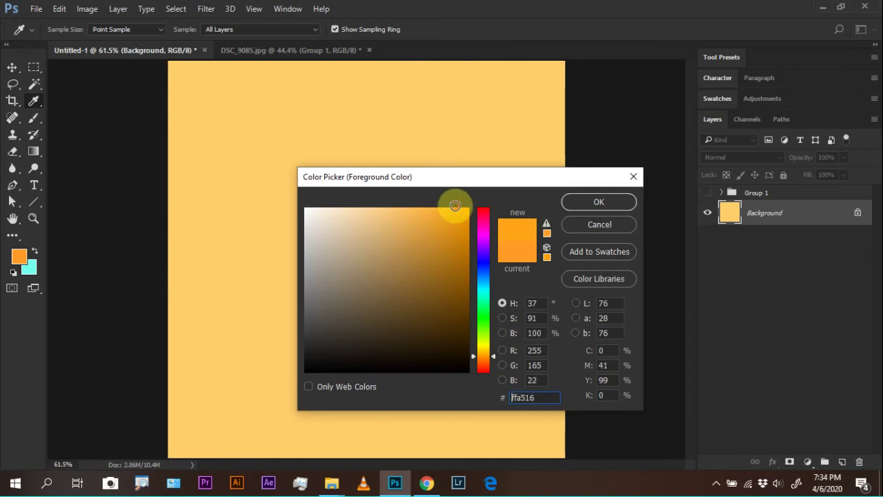
{"action": "left_click", "coordinate": [589, 201]}
{"action": "key", "text": "v"}
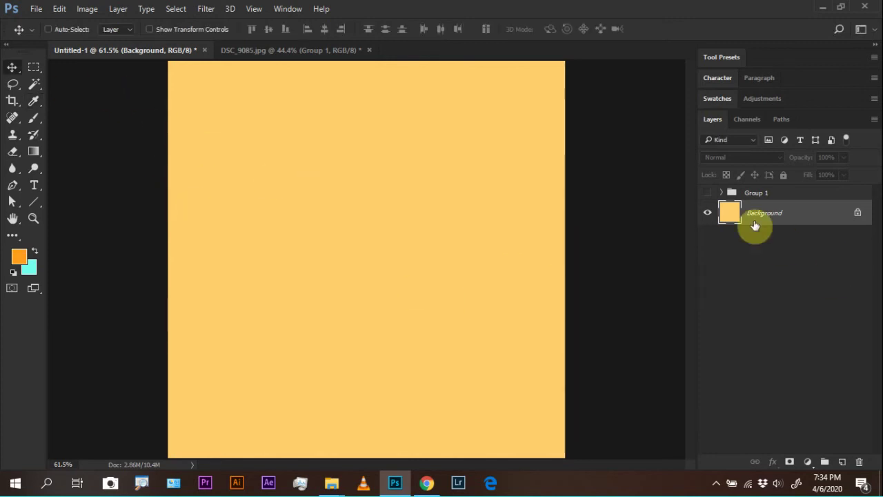
- On a new layer, fill a narrow full-height rectangular selection along the canvas's left edge with the foreground orange, then deselect
{"action": "left_click", "coordinate": [843, 464]}
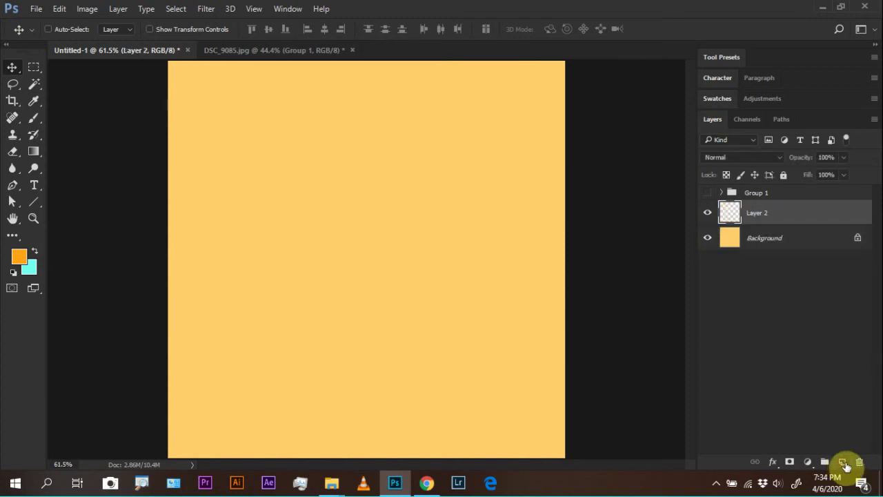
{"action": "left_click", "coordinate": [36, 66]}
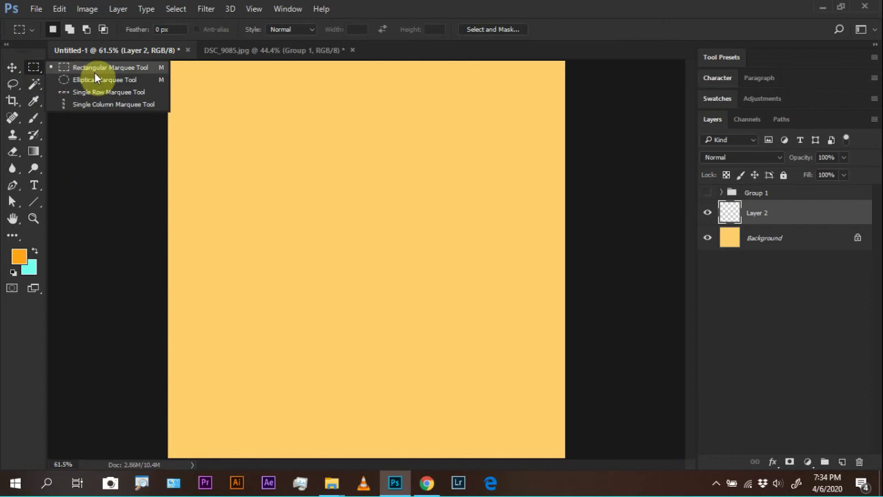
{"action": "left_click", "coordinate": [94, 70]}
{"action": "left_click_drag", "start_coordinate": [167, 63], "coordinate": [197, 466]}
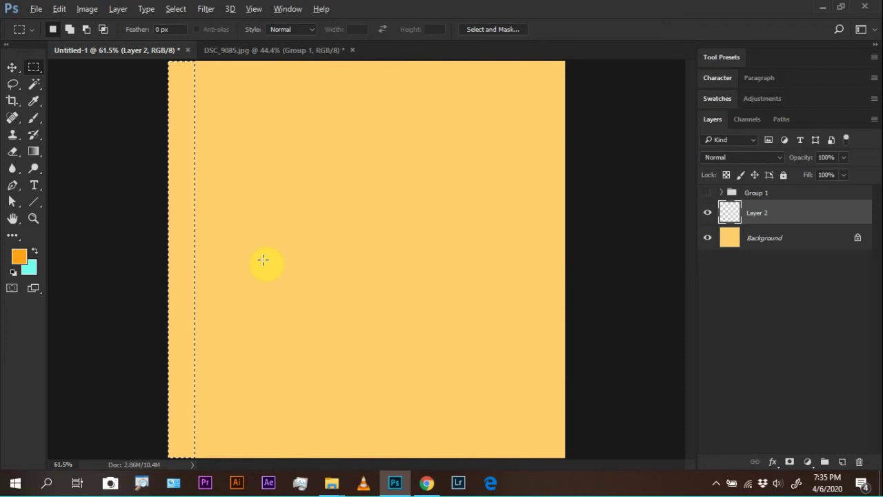
{"action": "key", "text": "alt+BackSpace"}
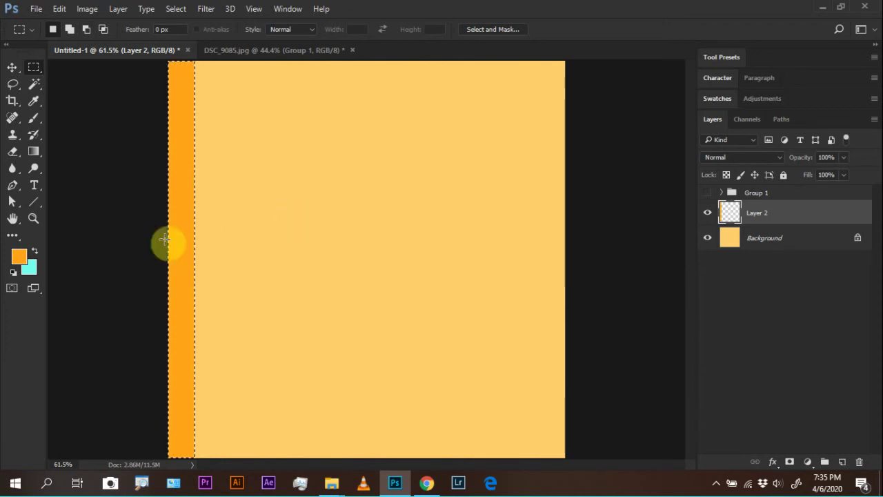
{"action": "left_click", "coordinate": [257, 245]}
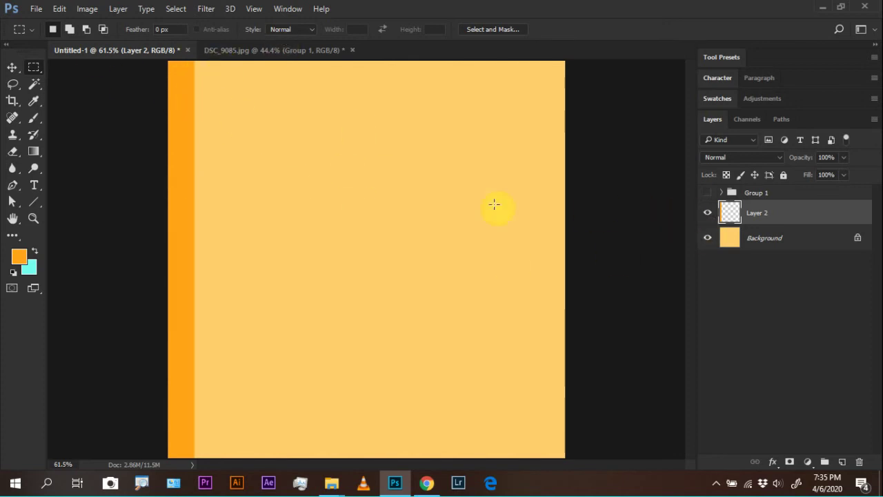
- Try duplicating the orange stripe a short distance to its right, then undo the copy
{"action": "key", "text": "v"}
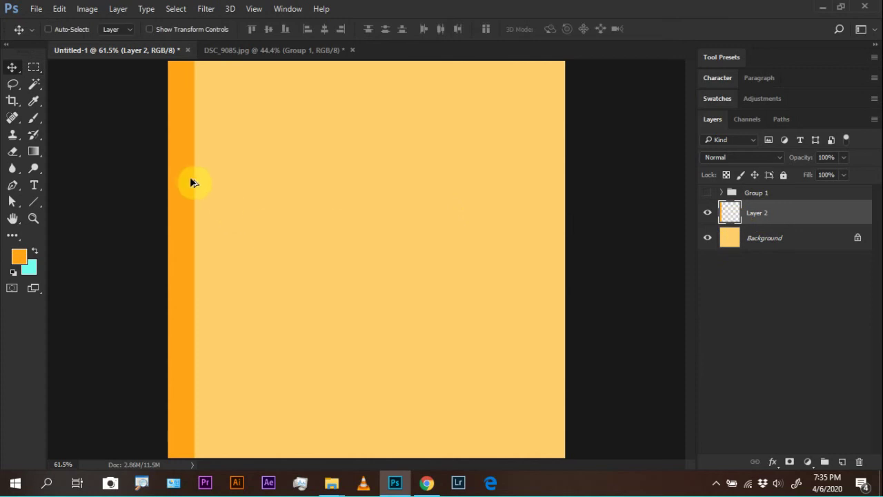
{"action": "left_click_drag", "start_coordinate": [188, 178], "coordinate": [239, 179]}
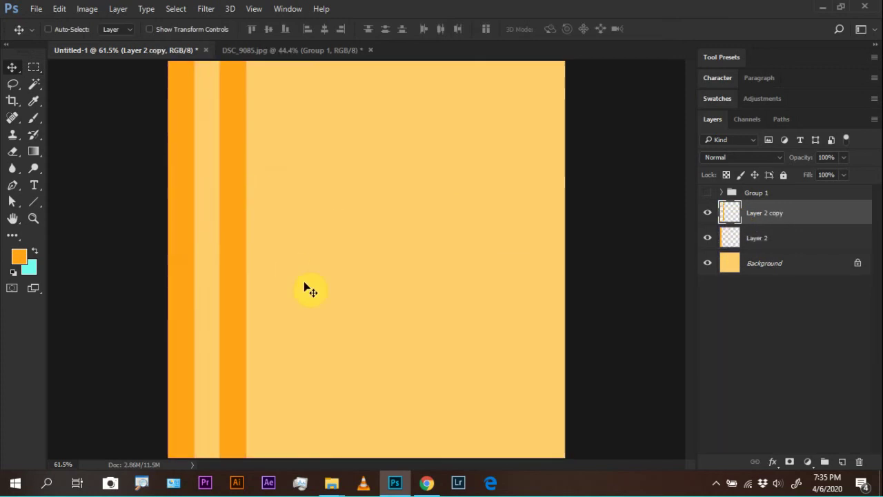
{"action": "key", "text": "ctrl+z"}
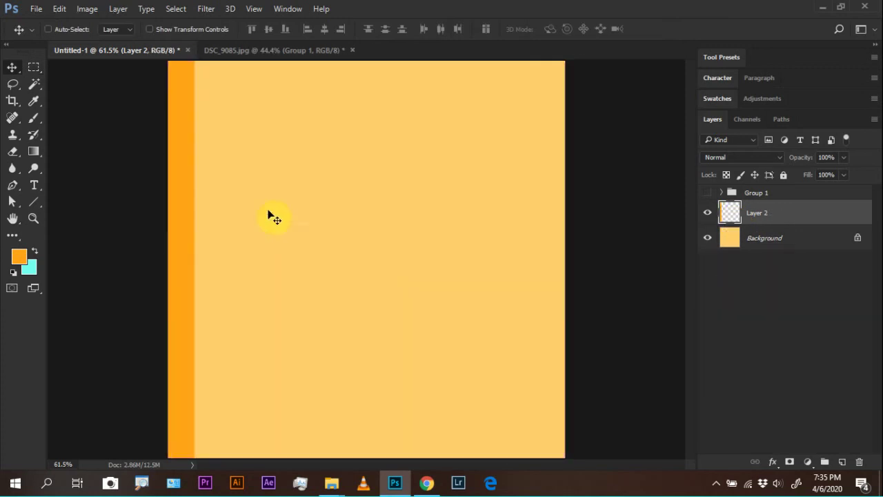
- Select three more full-height strips beside the first stripe, fill them with the foreground orange and deselect
{"action": "left_click", "coordinate": [34, 68]}
{"action": "left_click_drag", "start_coordinate": [225, 236], "coordinate": [239, 458]}
{"action": "left_click_drag", "start_coordinate": [305, 92], "coordinate": [288, 458]}
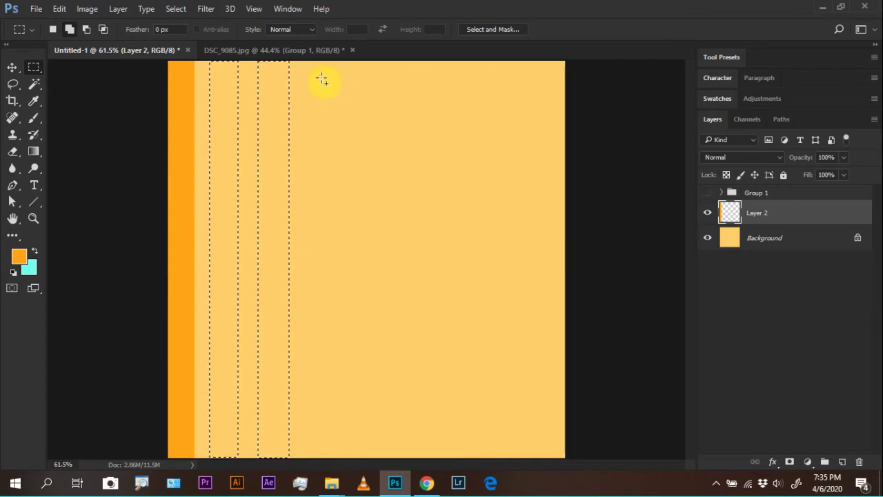
{"action": "left_click_drag", "start_coordinate": [307, 63], "coordinate": [343, 467]}
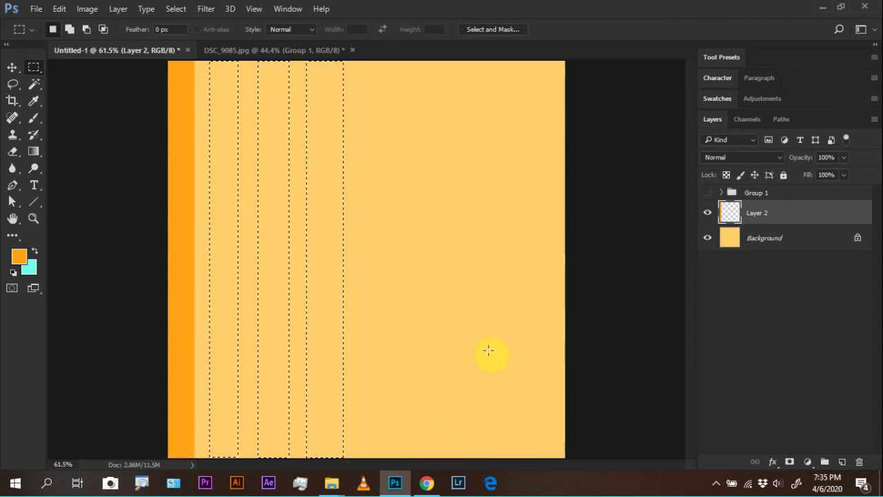
{"action": "key", "text": "alt+BackSpace"}
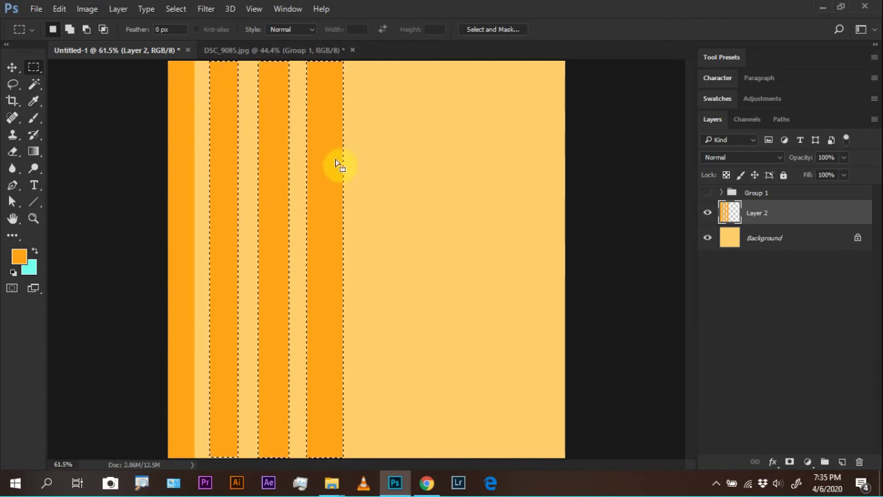
{"action": "left_click", "coordinate": [305, 254]}
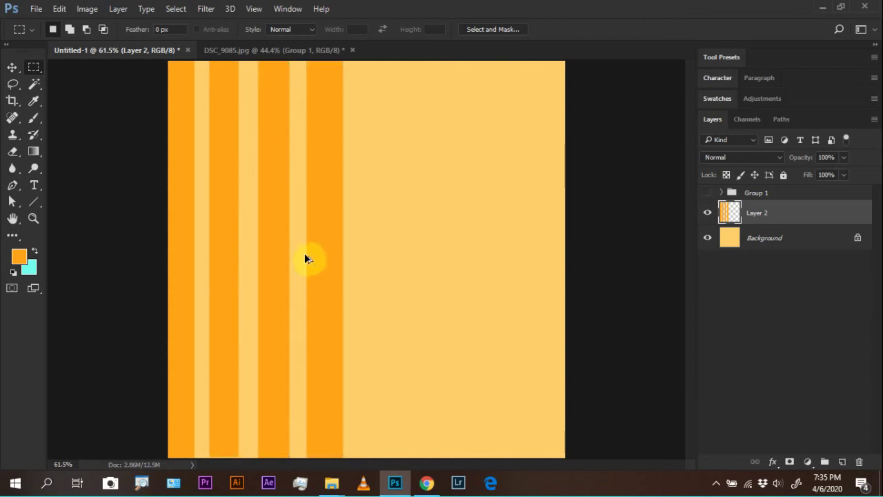
- Undo the fill of the three extra strips and clear the remaining selection
{"action": "key", "text": "ctrl+alt+z"}
{"action": "key", "text": "ctrl+alt+z"}
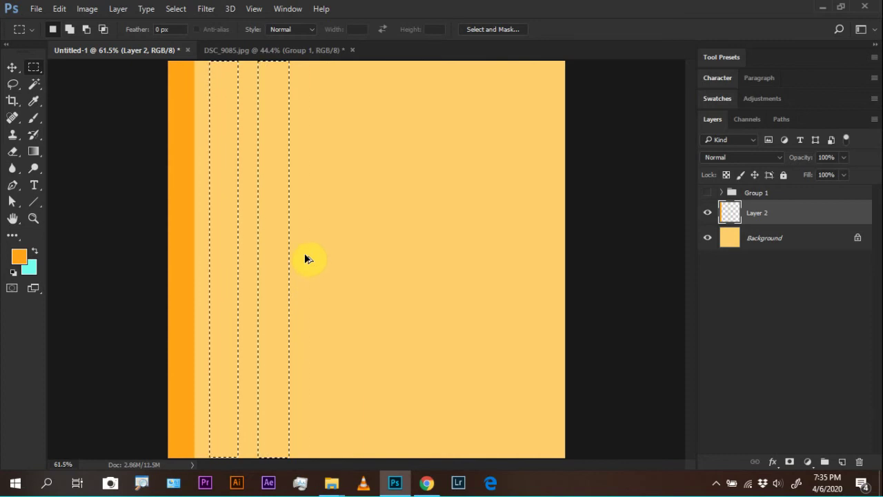
{"action": "left_click", "coordinate": [304, 254]}
- Duplicate the orange stripe six times across the canvas, leaving gaps between the copies
{"action": "key", "text": "v"}
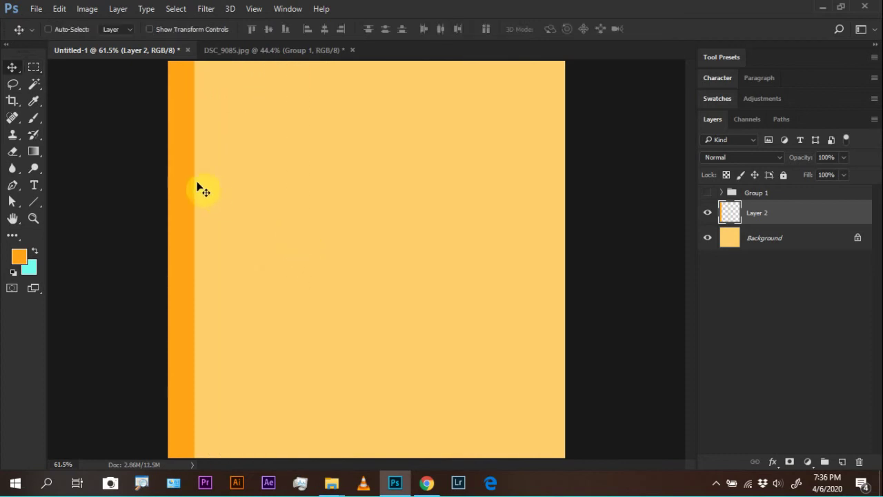
{"action": "left_click_drag", "start_coordinate": [198, 184], "coordinate": [529, 205], "text": "alt"}
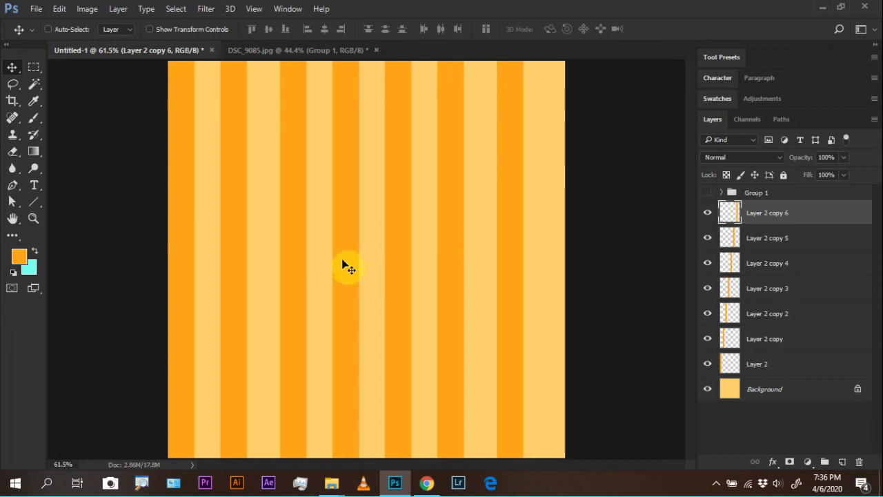
- Delete all six stripe copies, keeping only the original stripe on Layer 2
{"action": "key", "text": "Delete"}
{"action": "key", "text": "Delete"}
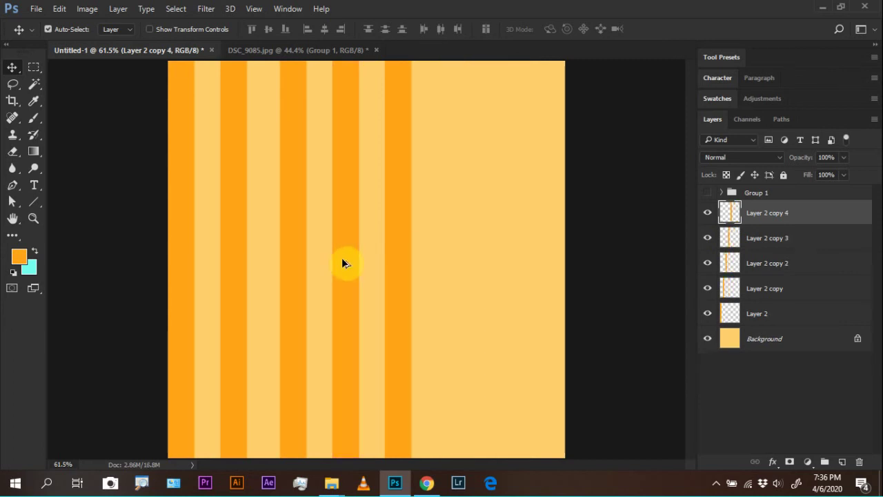
{"action": "key", "text": "Delete"}
{"action": "key", "text": "Delete"}
{"action": "key", "text": "Delete"}
{"action": "key", "text": "Delete"}
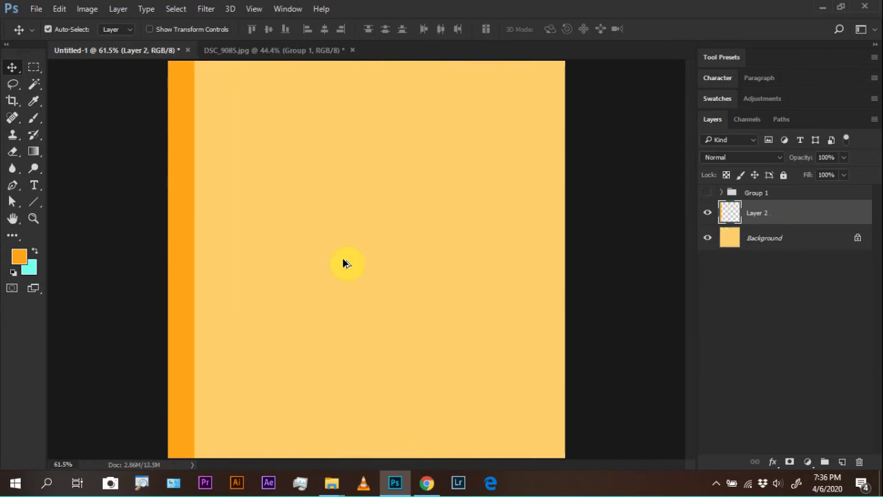
- Show the Actions panel
{"action": "key", "text": "ctrl"}
{"action": "left_click", "coordinate": [294, 12]}
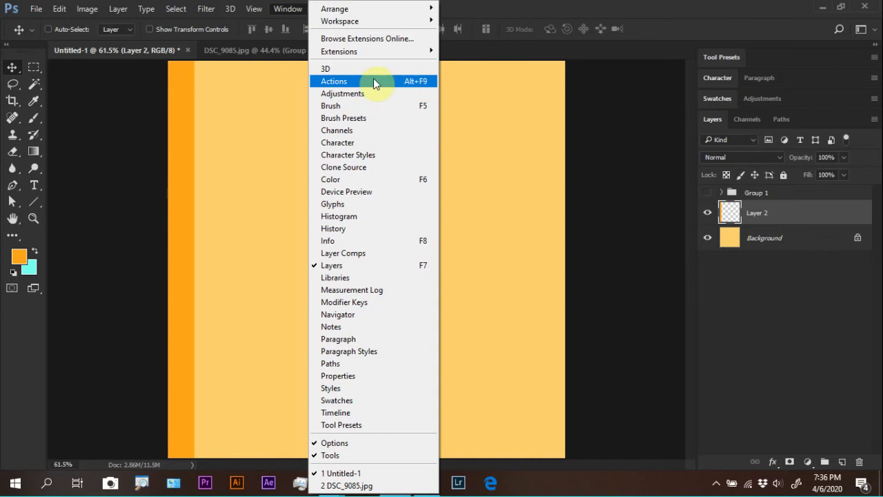
{"action": "left_click", "coordinate": [477, 122]}
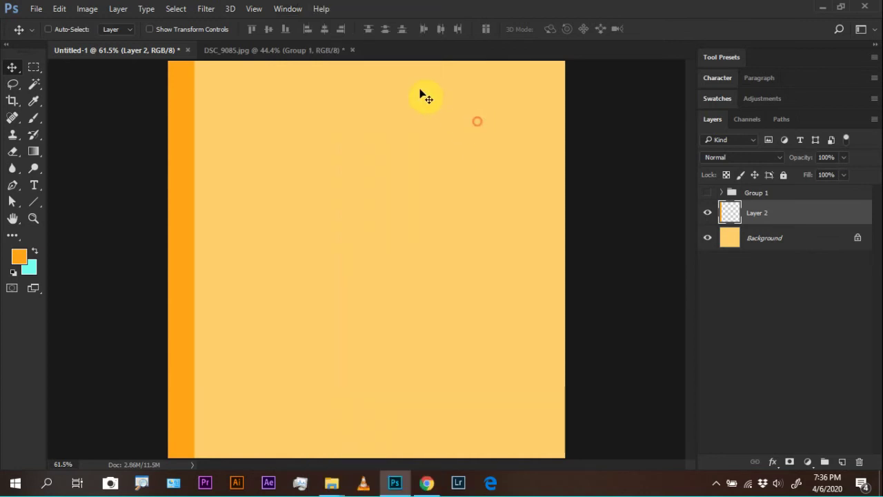
{"action": "key", "text": "ctrl"}
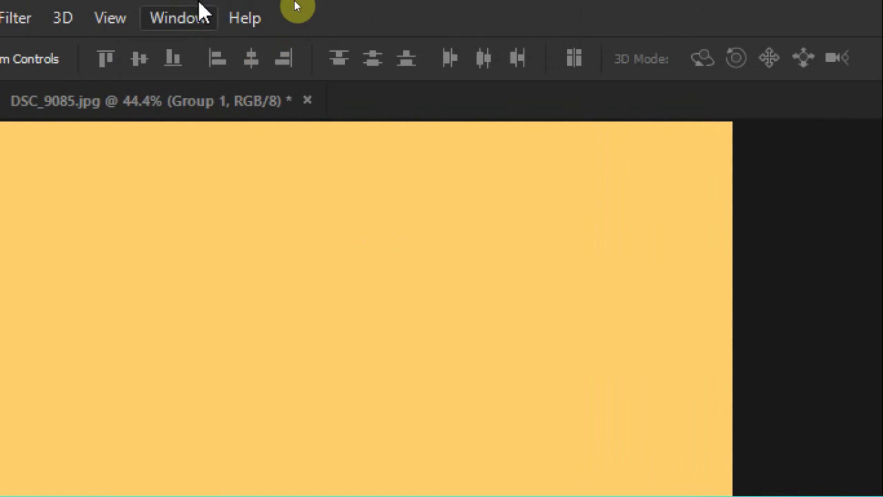
{"action": "left_click", "coordinate": [296, 10]}
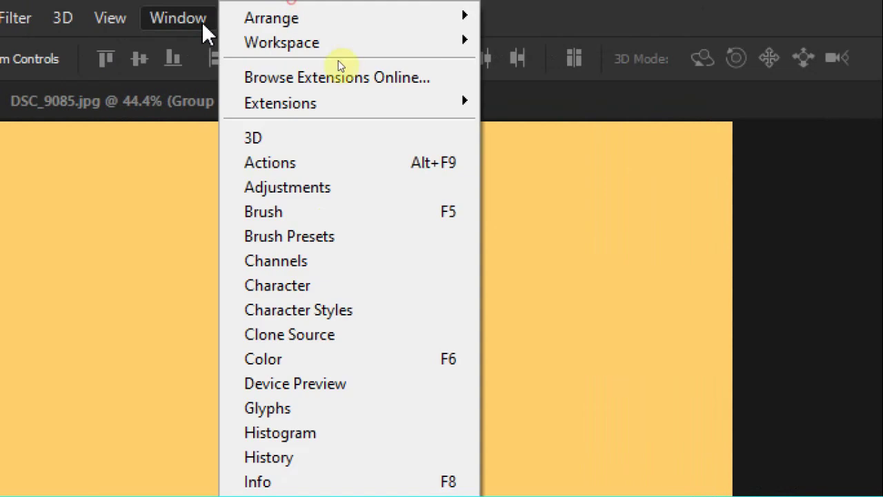
{"action": "left_click", "coordinate": [414, 165]}
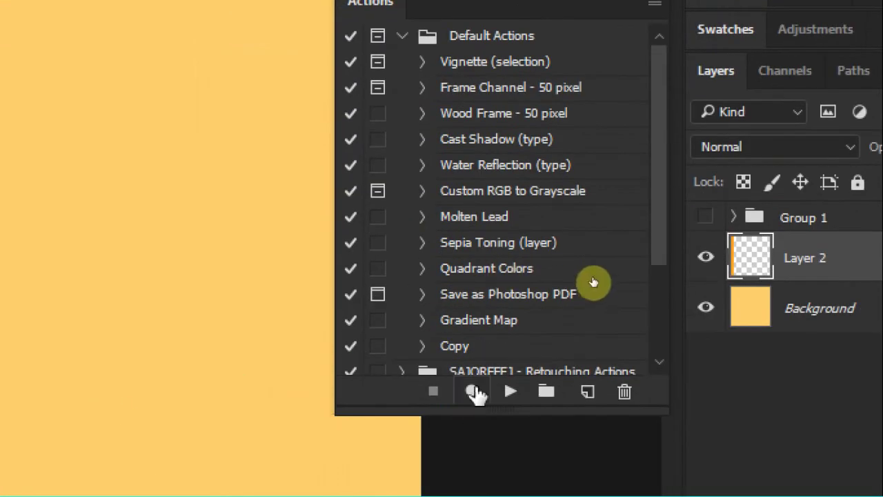
{"action": "left_click", "coordinate": [588, 391]}
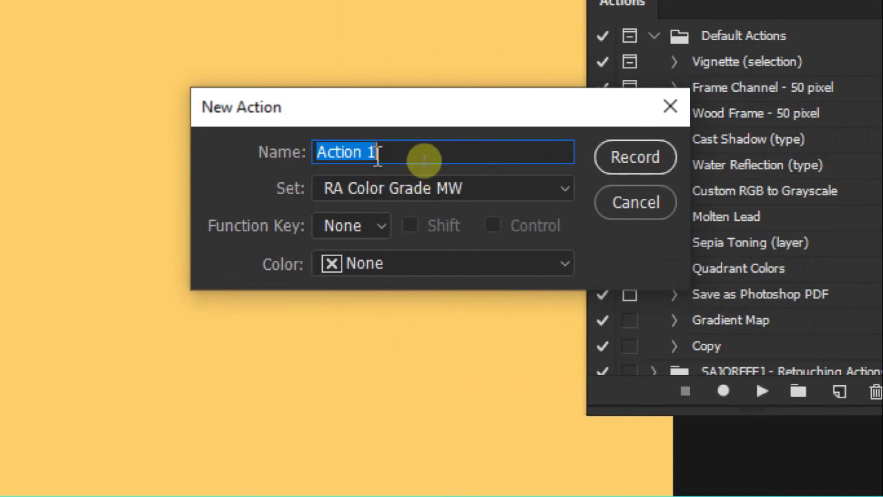
{"action": "left_click", "coordinate": [396, 152]}
{"action": "left_click_drag", "start_coordinate": [396, 152], "coordinate": [335, 160]}
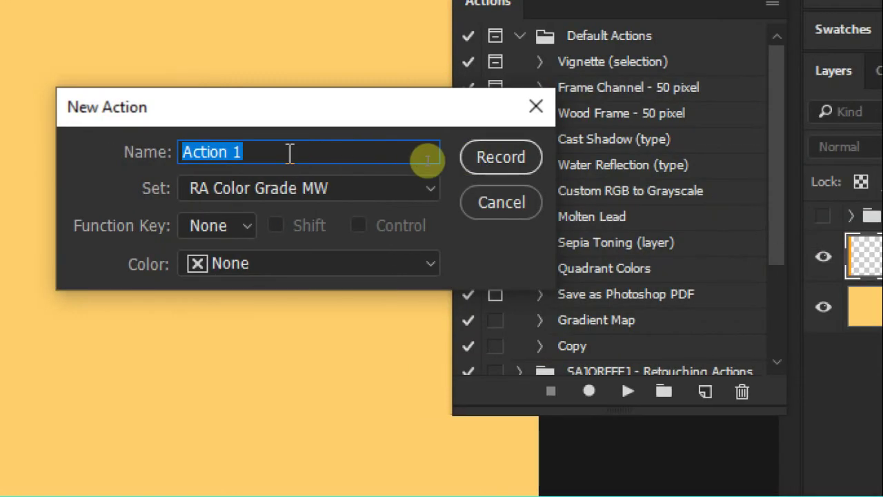
{"action": "type", "text": "Cop"}
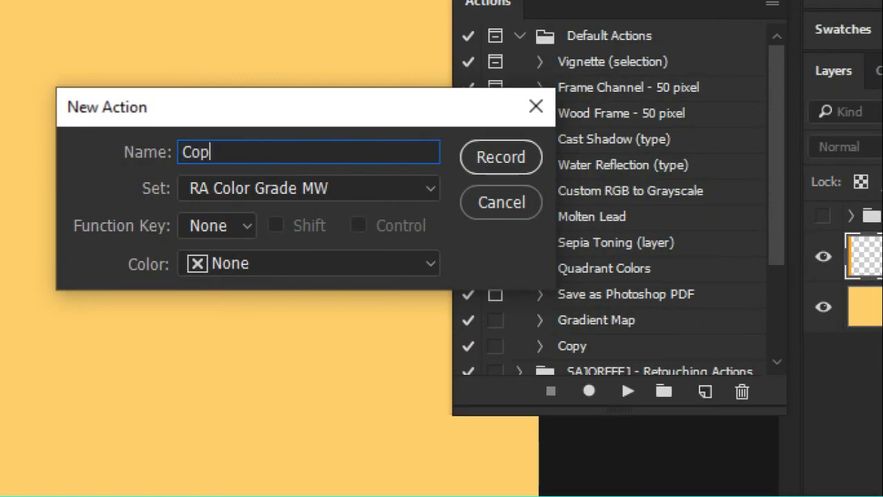
{"action": "type", "text": "y"}
{"action": "left_click", "coordinate": [502, 202]}
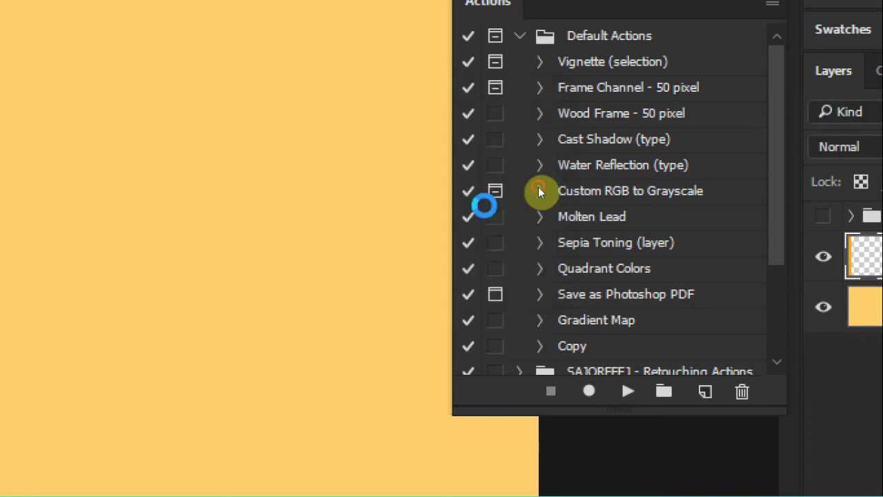
{"action": "left_click", "coordinate": [491, 216]}
{"action": "left_click", "coordinate": [304, 218]}
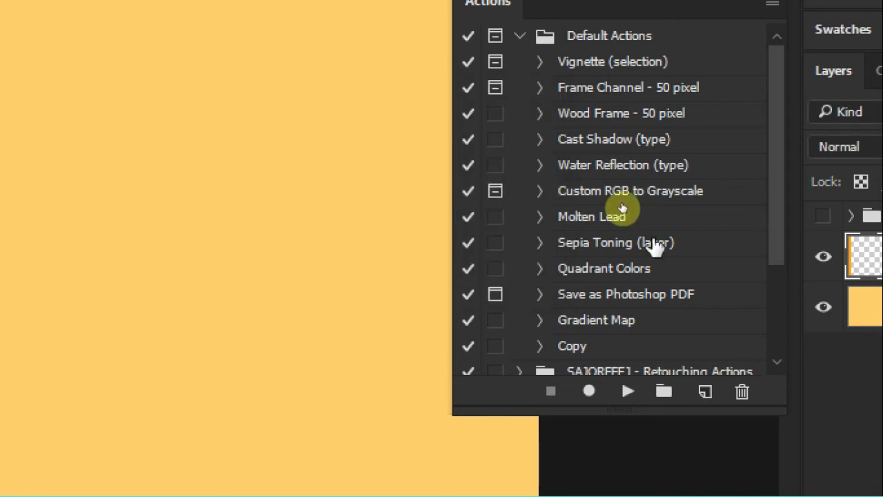
- Delete the existing Copy action from the Default Actions set and select Layer 2
{"action": "left_click_drag", "start_coordinate": [593, 357], "coordinate": [744, 392]}
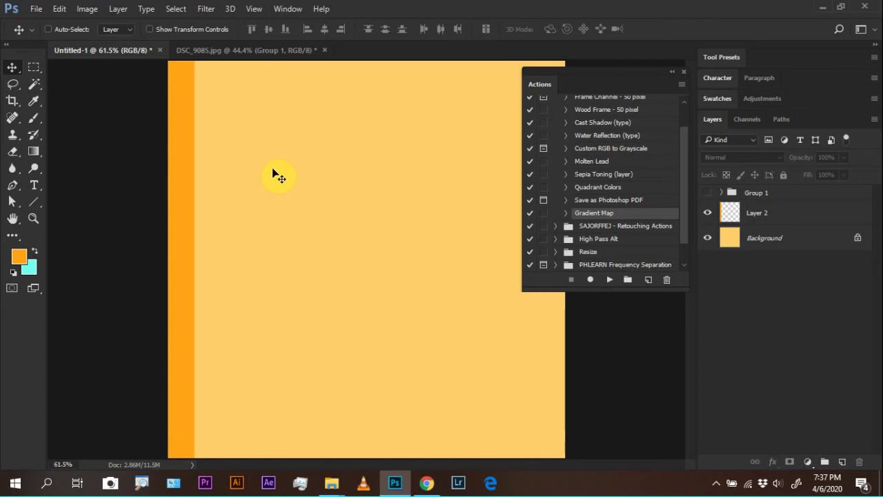
{"action": "key", "text": "Escape"}
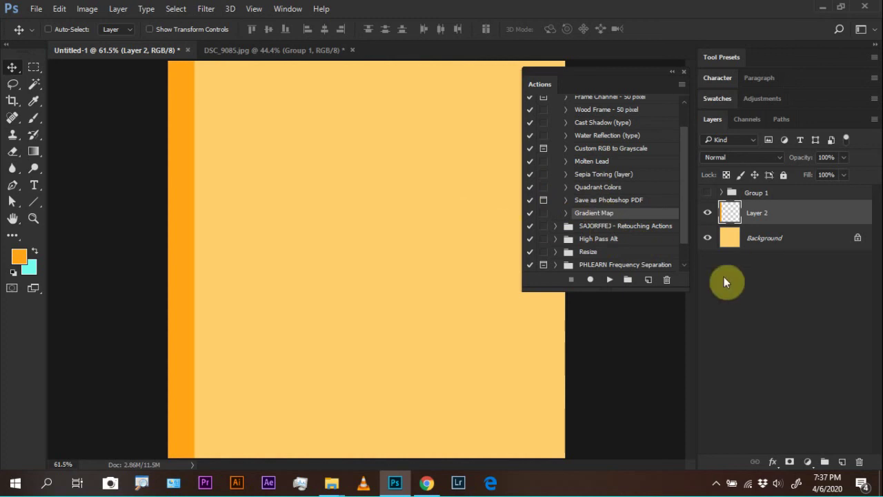
- Create a new action named Copy in the Default Actions set and start recording it
{"action": "left_click", "coordinate": [649, 281]}
{"action": "key", "text": "ctrl"}
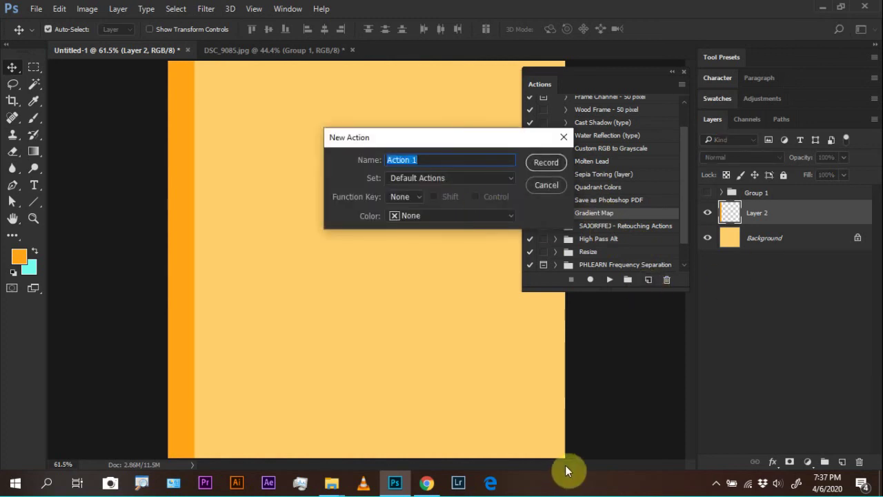
{"action": "type", "text": "O"}
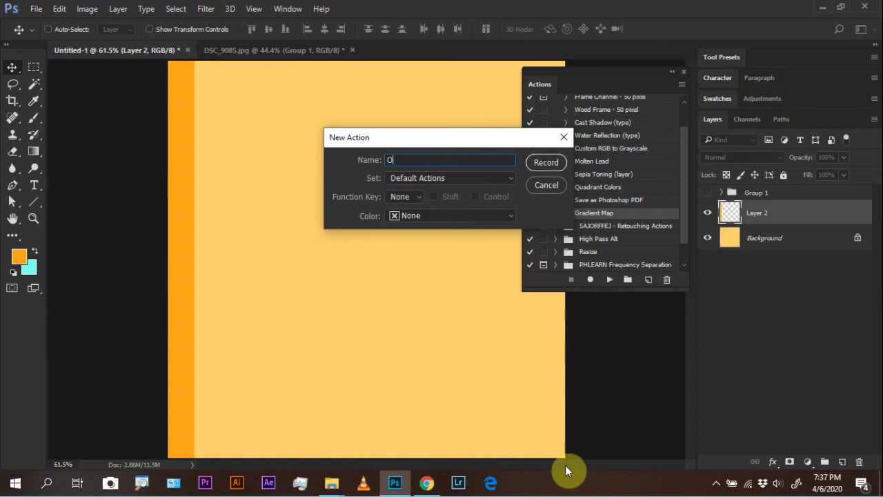
{"action": "key", "text": "BackSpace"}
{"action": "type", "text": "Copy"}
{"action": "left_click", "coordinate": [545, 163]}
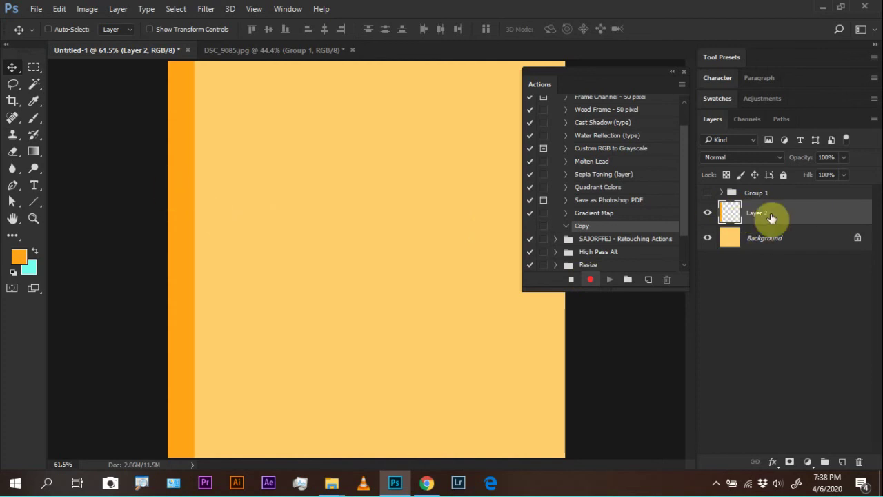
- Record duplicating the orange stripe with a narrow gap beside the original, stop the recording and collapse the Copy action
{"action": "left_click_drag", "start_coordinate": [189, 148], "coordinate": [232, 151]}
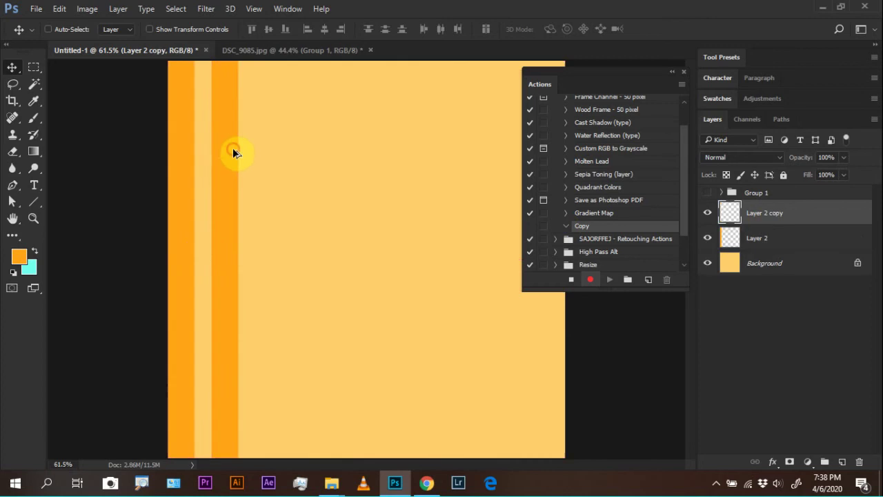
{"action": "left_click", "coordinate": [571, 280]}
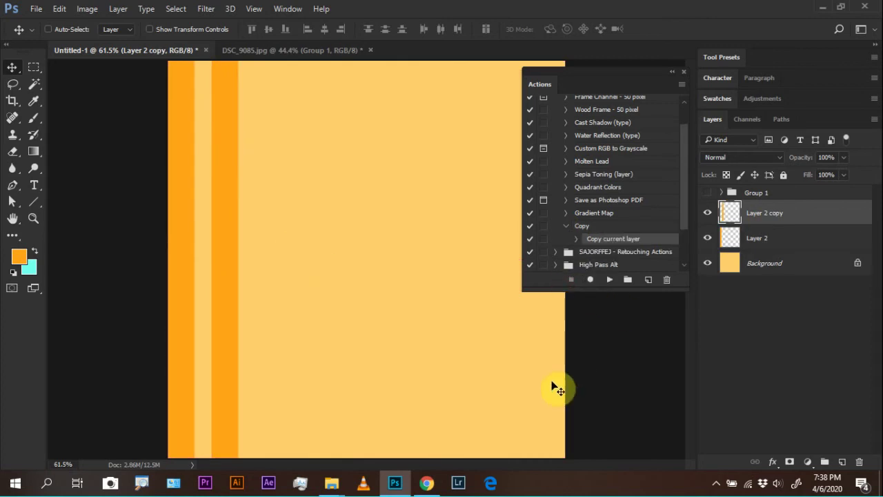
{"action": "left_click", "coordinate": [566, 226]}
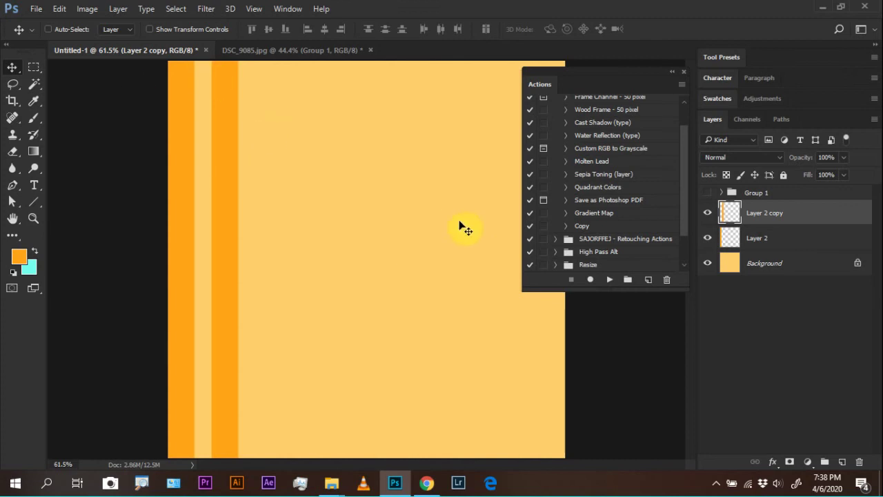
{"action": "left_click", "coordinate": [707, 212]}
{"action": "left_click", "coordinate": [707, 212]}
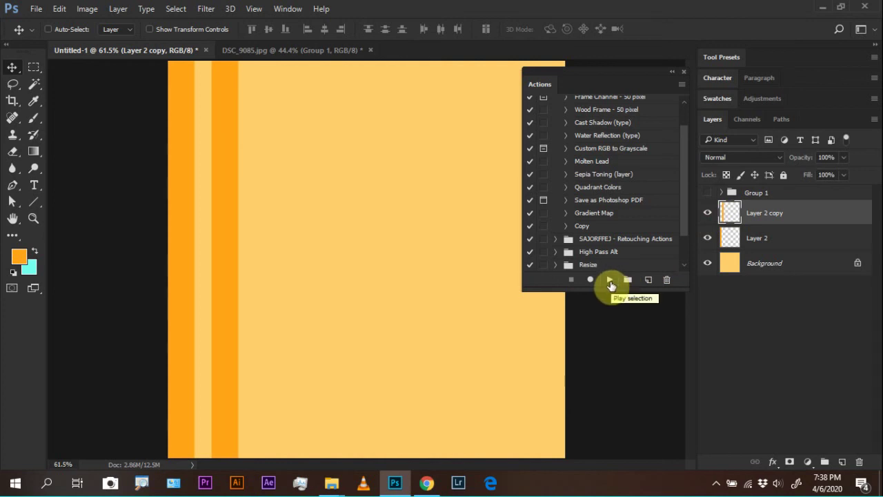
- Play the Copy action eight times to fill the canvas with evenly spaced orange stripes
{"action": "left_click", "coordinate": [610, 282]}
{"action": "left_click", "coordinate": [610, 281]}
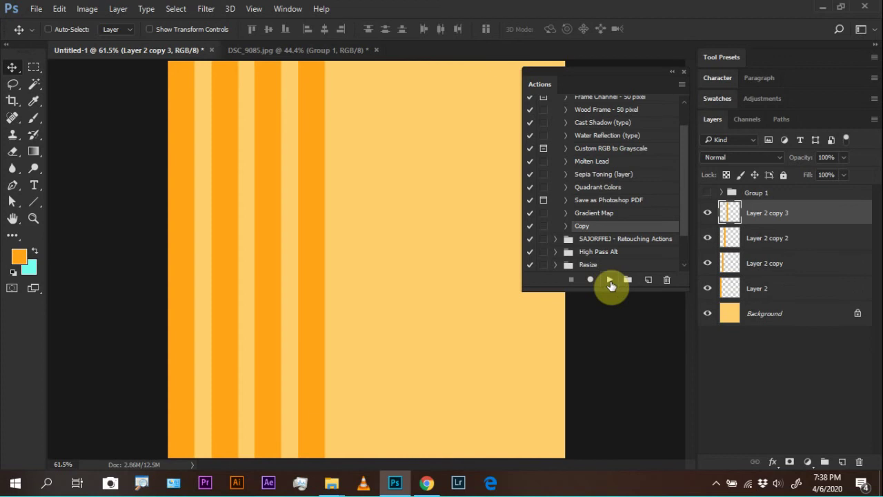
{"action": "left_click", "coordinate": [610, 282]}
{"action": "left_click", "coordinate": [609, 281]}
{"action": "left_click", "coordinate": [610, 281]}
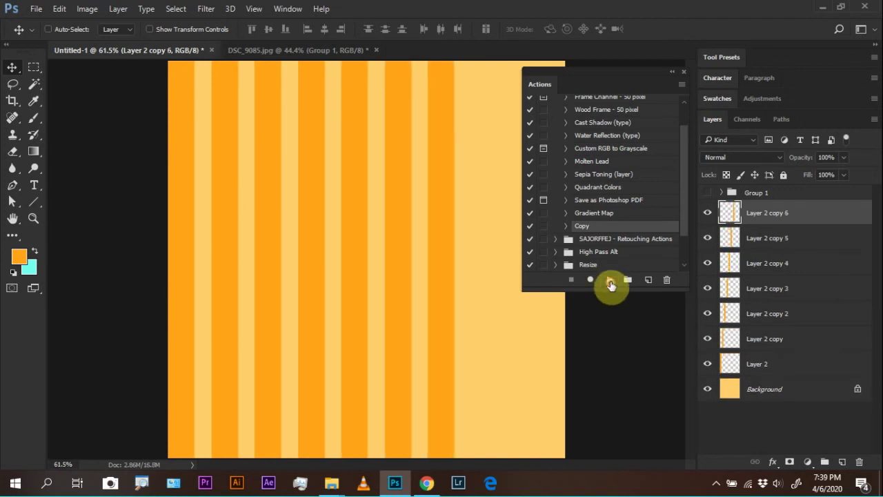
{"action": "left_click", "coordinate": [609, 281]}
{"action": "left_click", "coordinate": [610, 282]}
{"action": "left_click", "coordinate": [610, 282]}
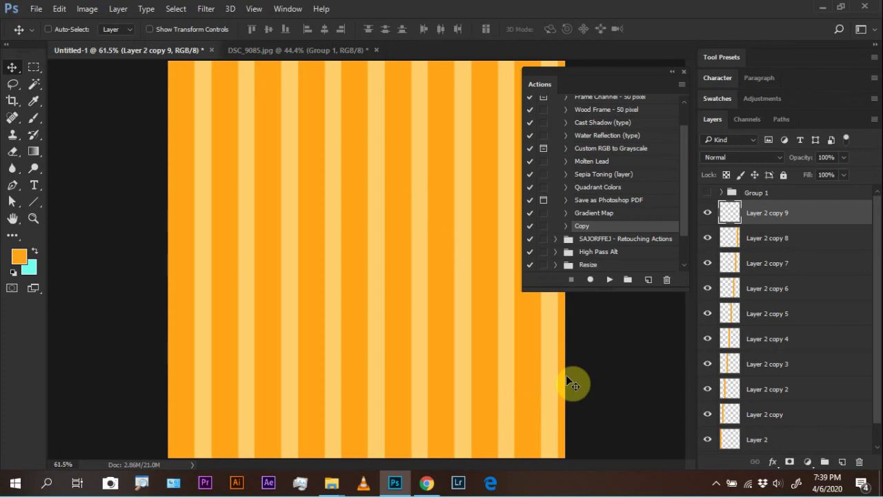
- Merge all stripe layers from Layer 2 to Layer 2 copy 9 into one layer and close the Actions panel
{"action": "scroll", "coordinate": [802, 313], "scroll_direction": "down", "scroll_amount": 1}
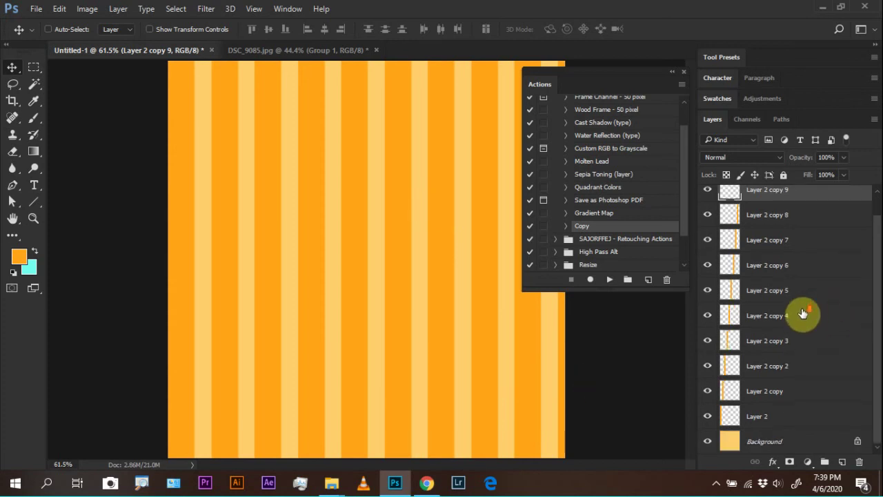
{"action": "left_click", "coordinate": [787, 423], "text": "shift"}
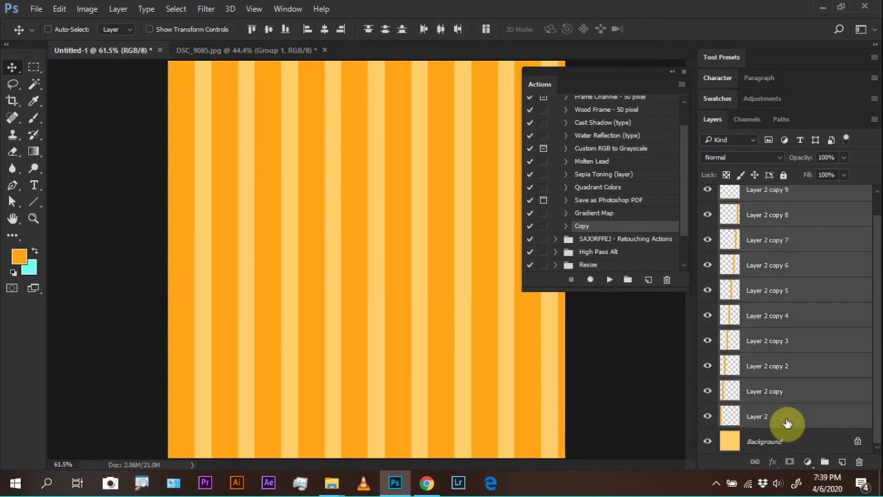
{"action": "key", "text": "ctrl+g"}
{"action": "key", "text": "ctrl"}
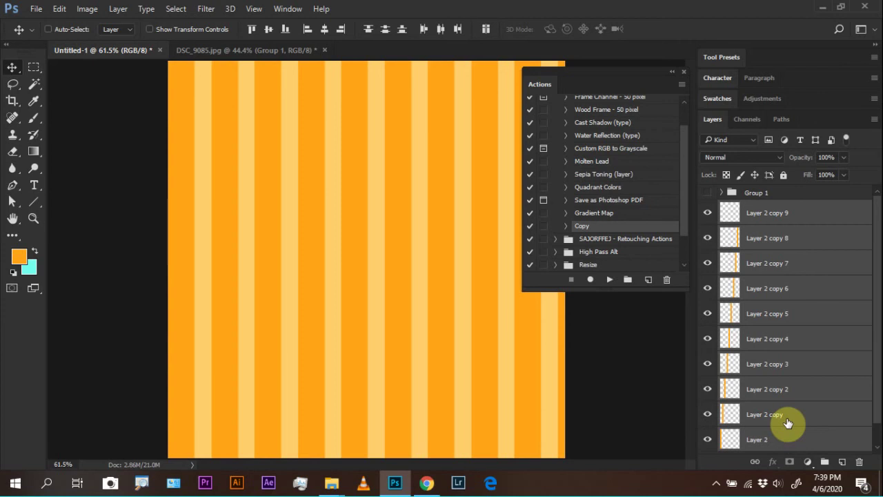
{"action": "key", "text": "ctrl+e"}
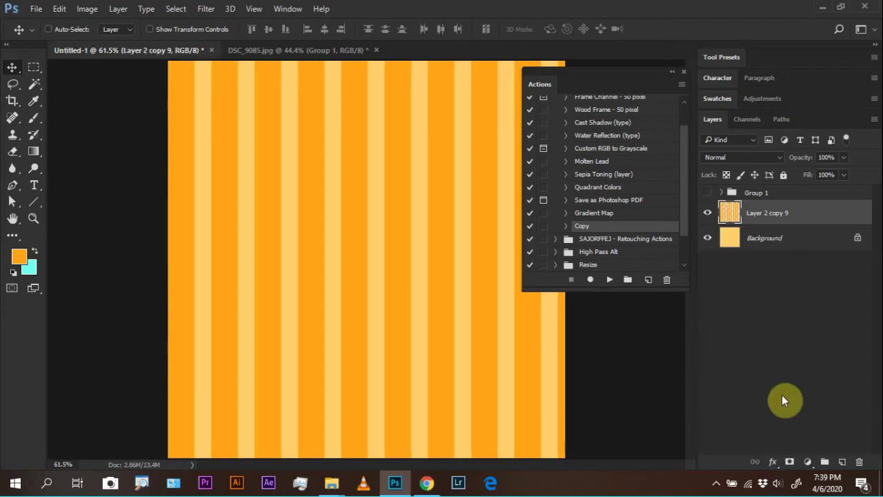
{"action": "left_click", "coordinate": [684, 71]}
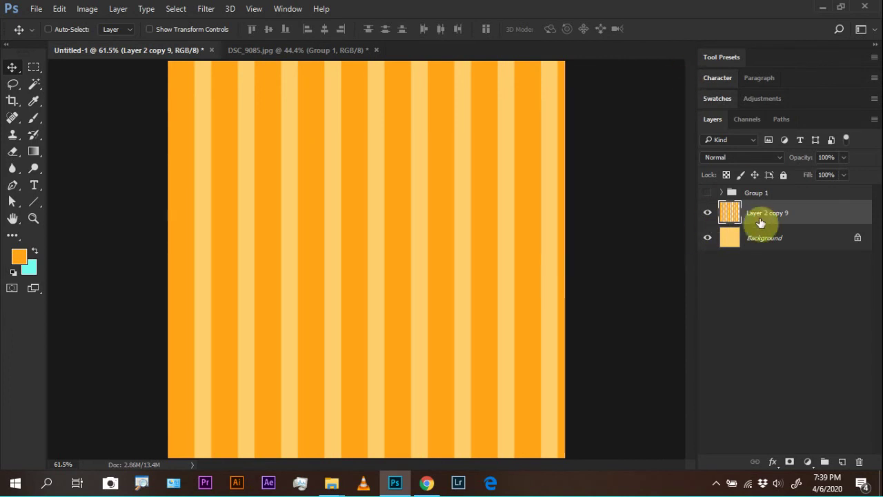
- Narrow the merged stripes with Free Transform to fit the canvas width and convert the layer to a smart object
{"action": "key", "text": "ctrl"}
{"action": "key", "text": "ctrl+t"}
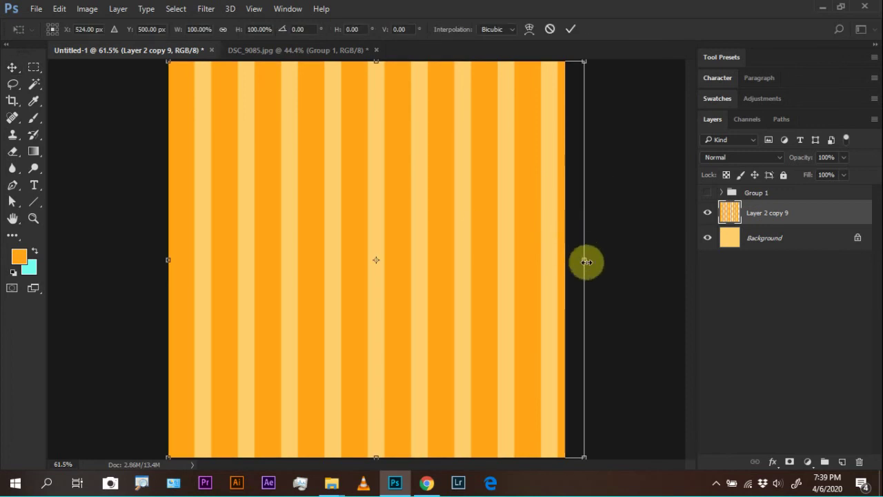
{"action": "left_click_drag", "start_coordinate": [586, 260], "coordinate": [567, 265]}
{"action": "key", "text": "Return"}
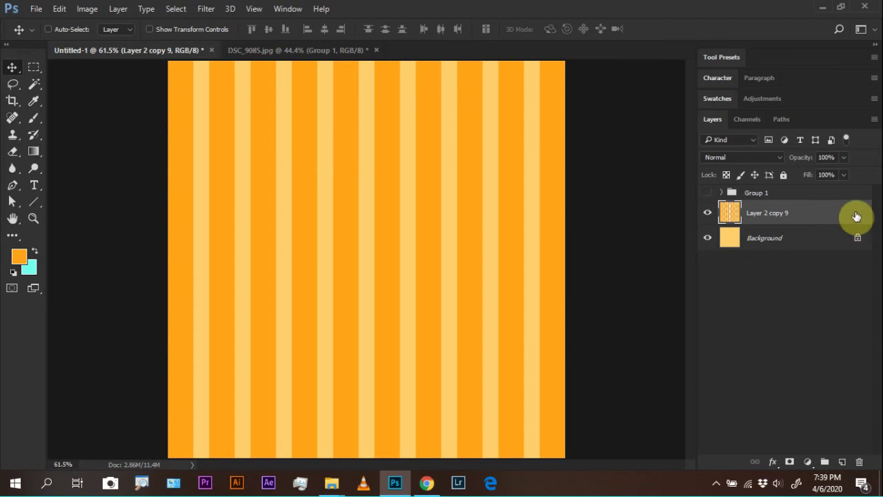
{"action": "right_click", "coordinate": [788, 212]}
{"action": "left_click", "coordinate": [590, 227]}
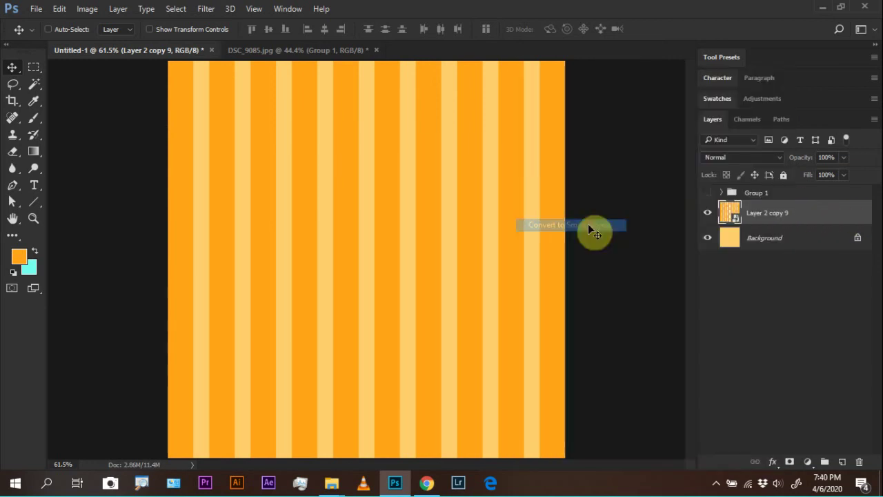
{"action": "left_click", "coordinate": [207, 10]}
{"action": "left_click", "coordinate": [207, 10]}
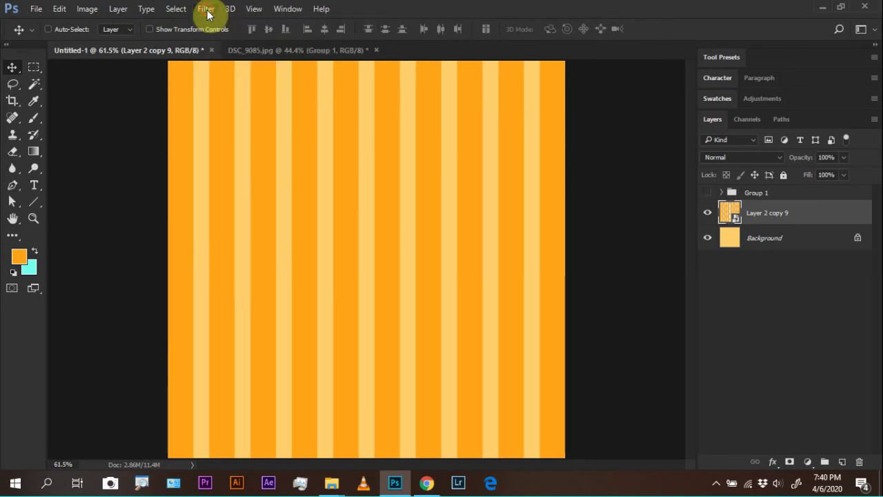
{"action": "left_click", "coordinate": [204, 10]}
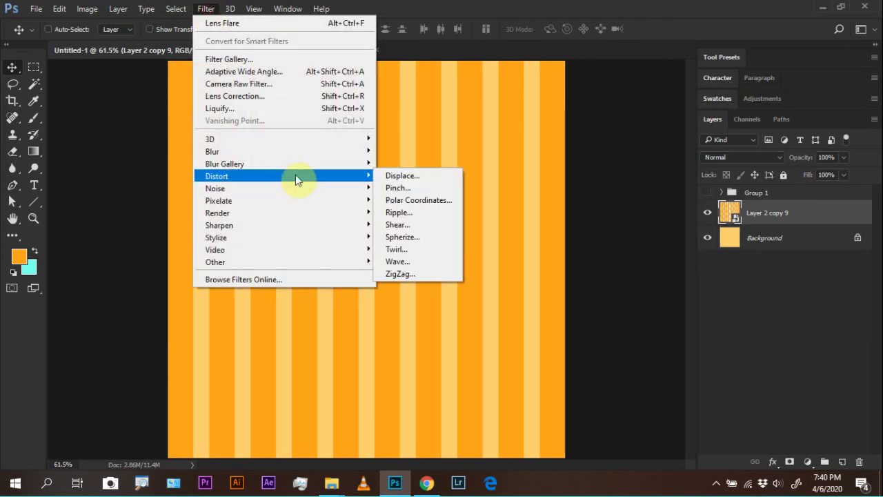
{"action": "mouse_move", "coordinate": [321, 176]}
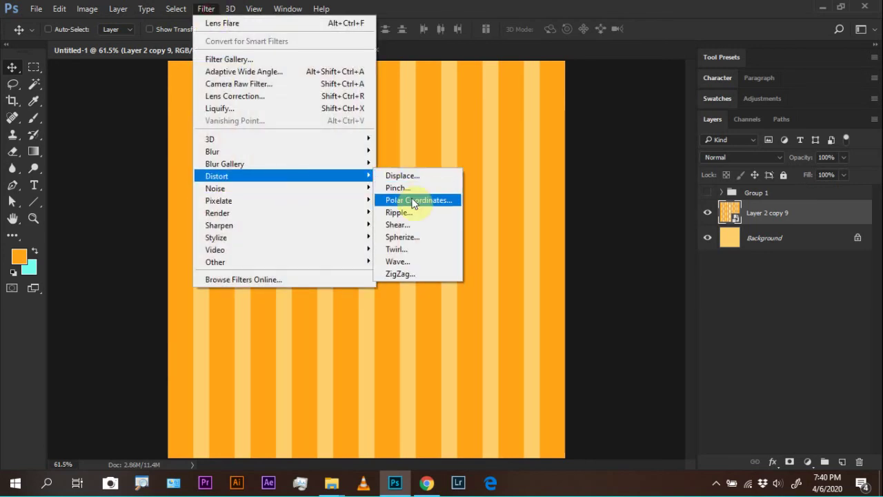
{"action": "left_click", "coordinate": [627, 212]}
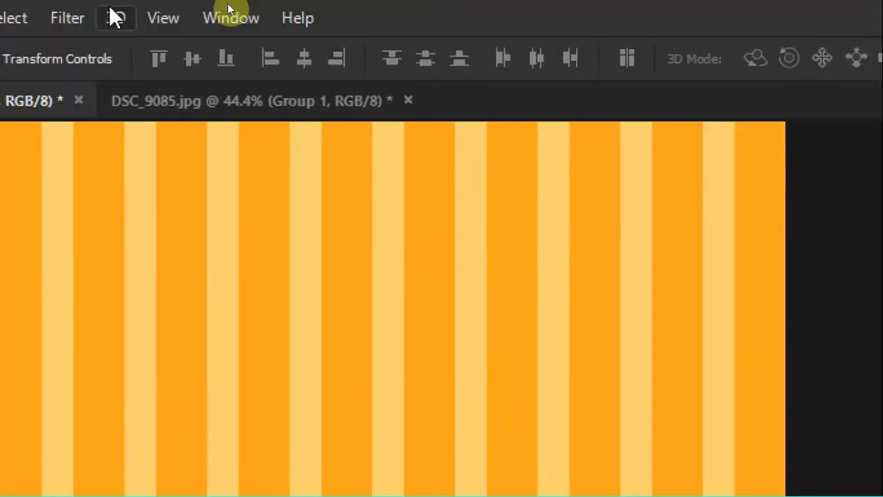
- Apply the Polar Coordinates distortion filter to the striped layer using Rectangular to Polar, comparing it with Polar to Rectangular first
{"action": "left_click", "coordinate": [82, 17]}
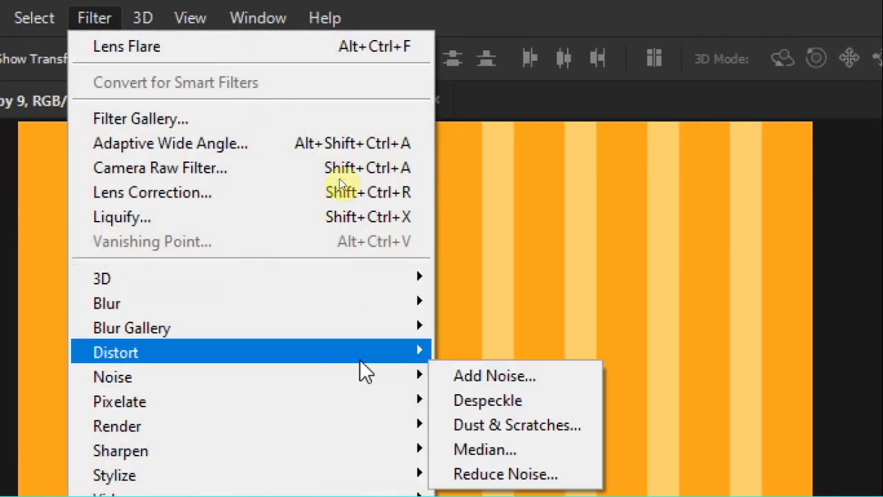
{"action": "mouse_move", "coordinate": [364, 353]}
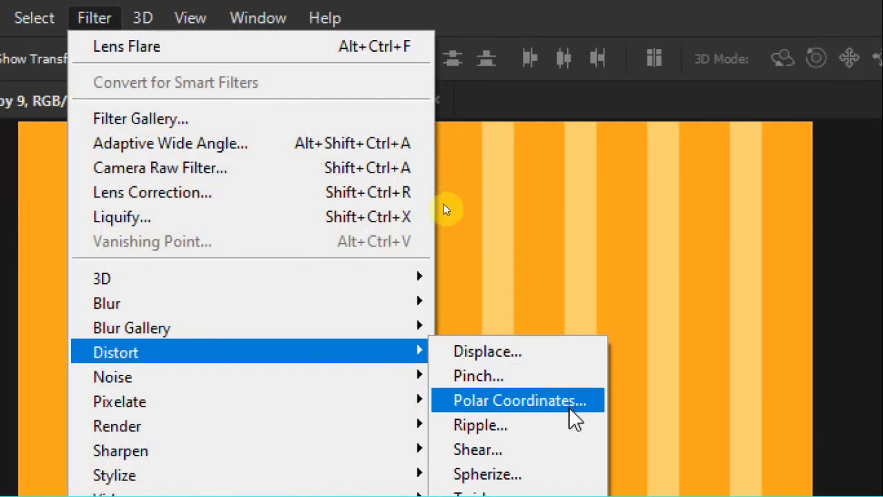
{"action": "left_click", "coordinate": [562, 403]}
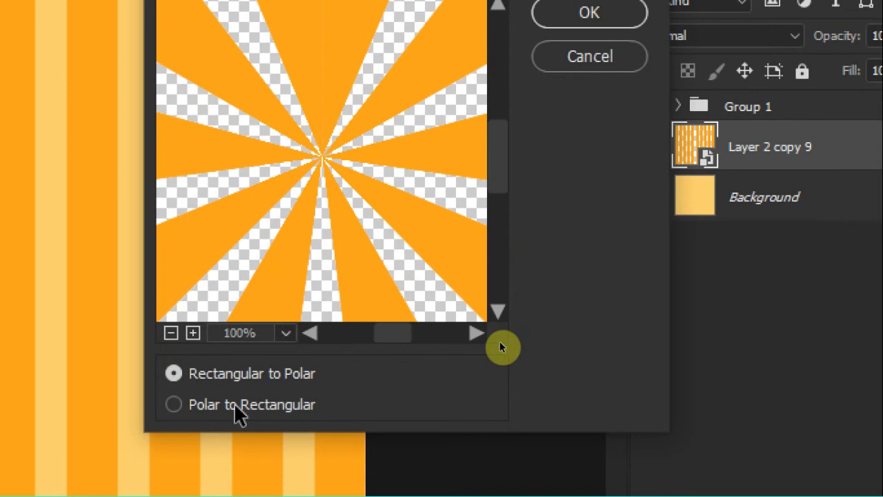
{"action": "left_click", "coordinate": [233, 402]}
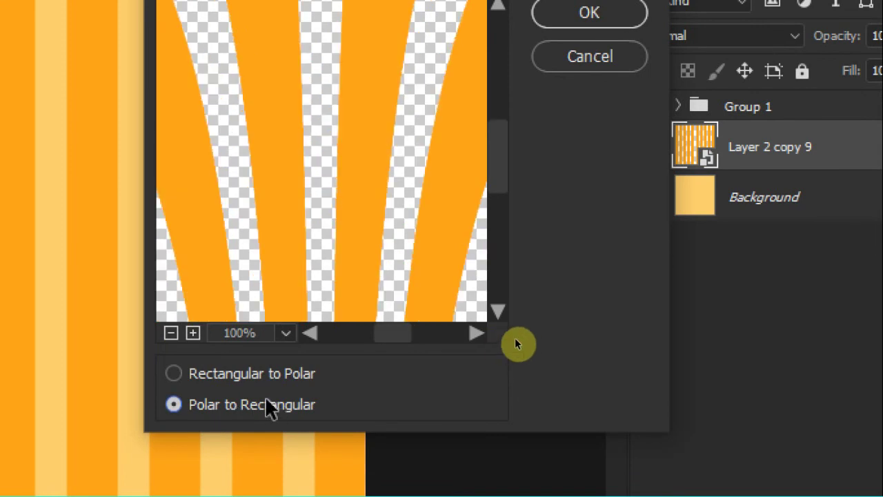
{"action": "left_click", "coordinate": [212, 378]}
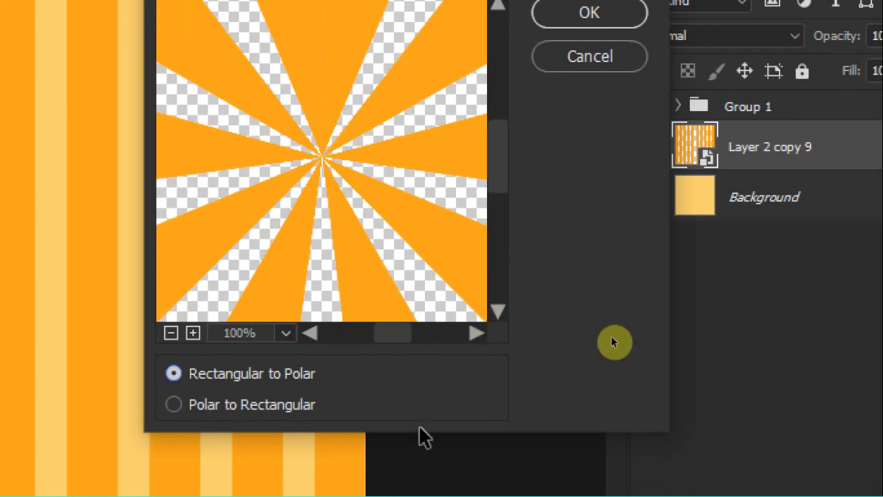
{"action": "mouse_move", "coordinate": [318, 157]}
{"action": "left_mouse_down"}
{"action": "mouse_move", "coordinate": [322, 183]}
{"action": "mouse_move", "coordinate": [326, 159]}
{"action": "mouse_move", "coordinate": [316, 159]}
{"action": "left_mouse_up"}
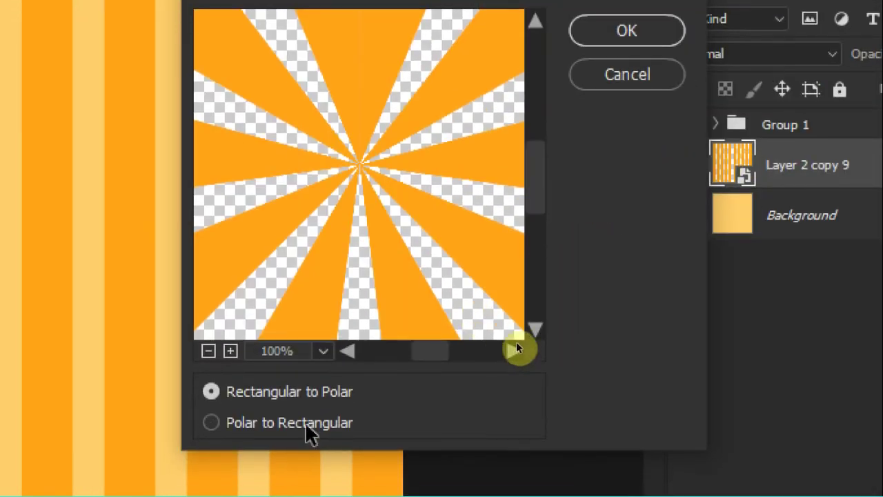
{"action": "left_click", "coordinate": [308, 434]}
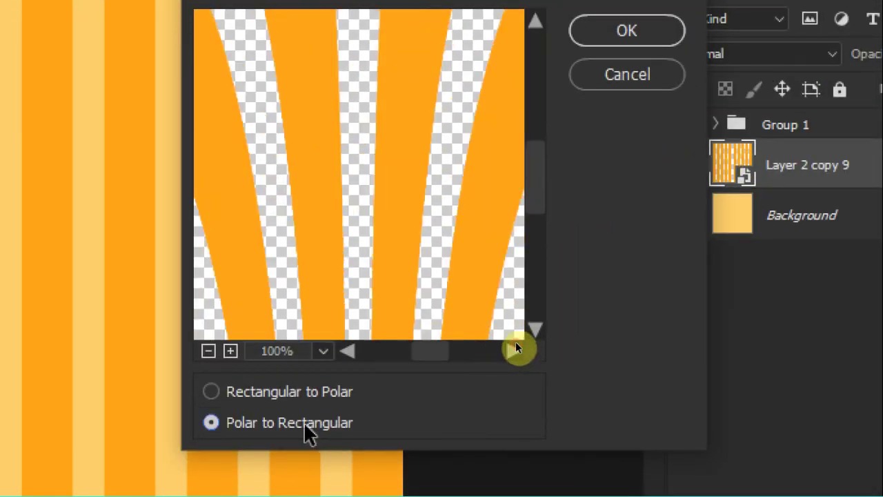
{"action": "left_click", "coordinate": [296, 389]}
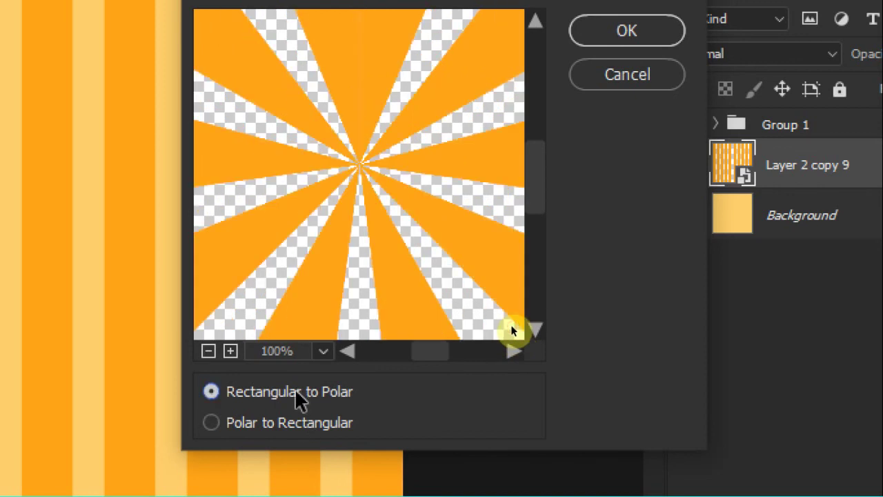
{"action": "left_click", "coordinate": [634, 60]}
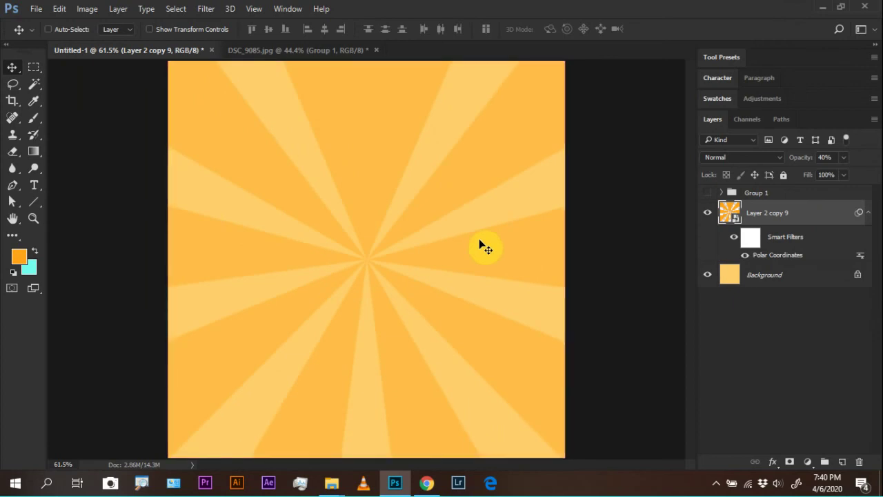
- Set the sunburst layer's opacity to 100%
{"action": "left_click", "coordinate": [843, 157]}
{"action": "left_click", "coordinate": [843, 172]}
{"action": "left_click_drag", "start_coordinate": [842, 172], "coordinate": [873, 173]}
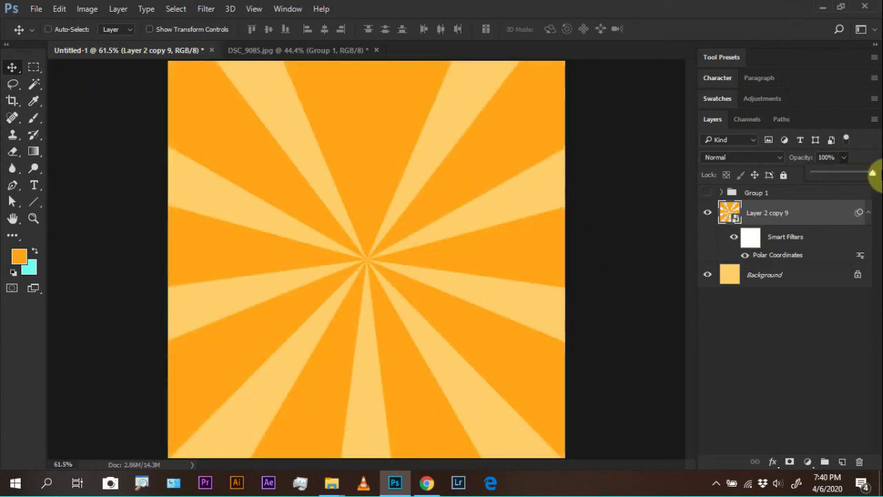
{"action": "left_click", "coordinate": [778, 327]}
- Collapse the sunburst layer's smart filter list and leave Layer 2 copy 9 selected
{"action": "left_click", "coordinate": [797, 218]}
{"action": "left_click", "coordinate": [868, 213]}
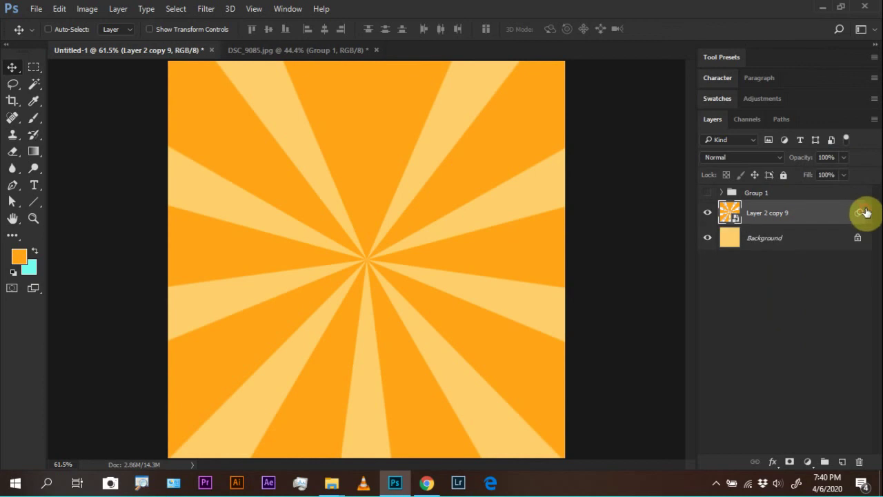
{"action": "left_click", "coordinate": [793, 287]}
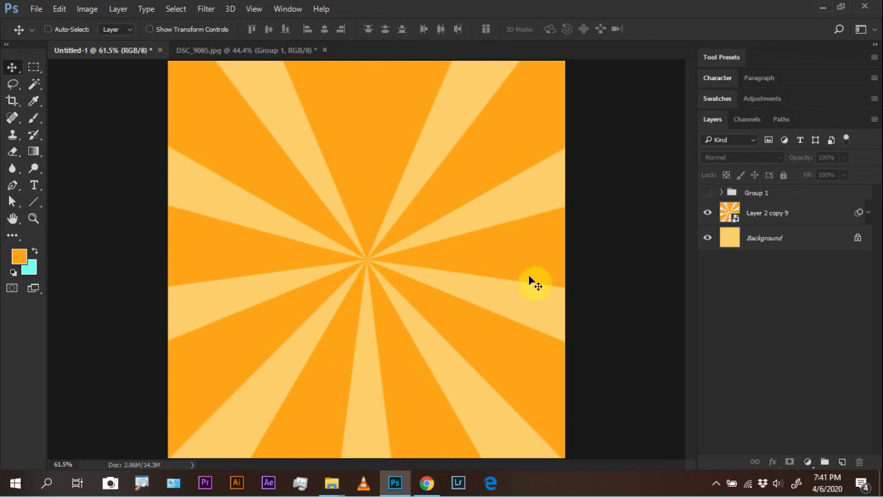
{"action": "left_click", "coordinate": [784, 215]}
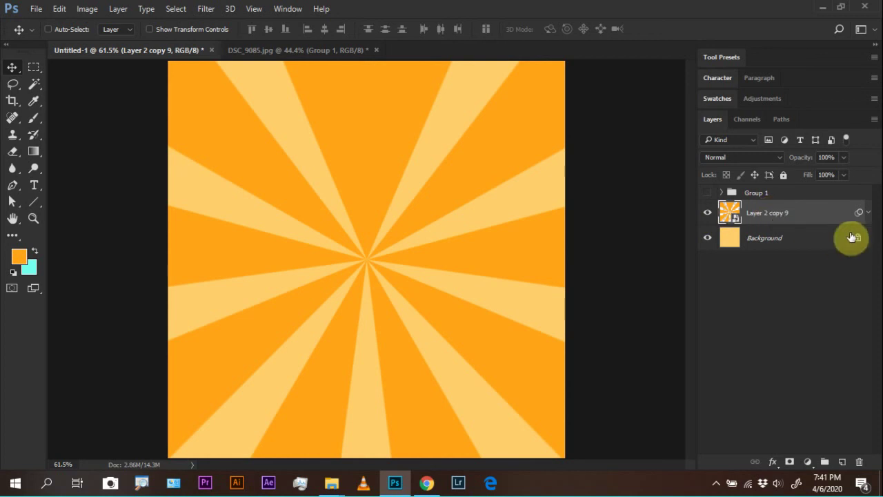
- Place distress-pack-texture-3.jpg from the Blending Mode & Exposures folder above Layer 2 copy 9 and enlarge it to cover the canvas
{"action": "left_click", "coordinate": [794, 218]}
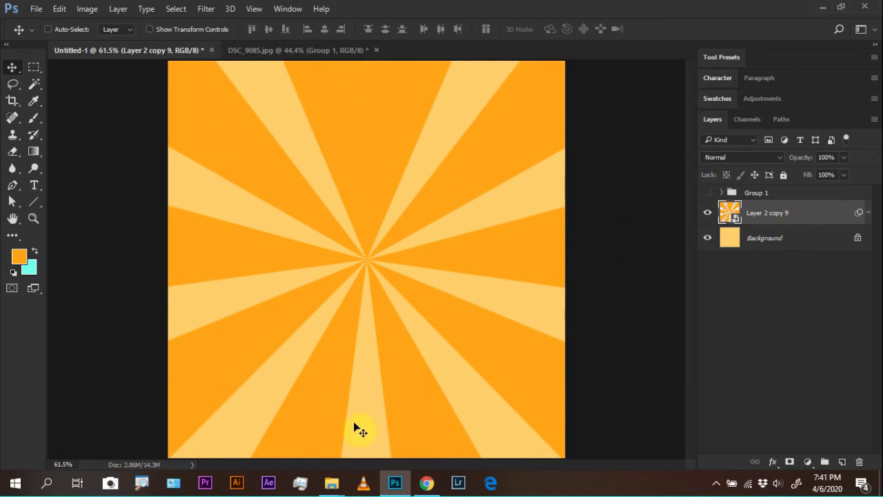
{"action": "mouse_move", "coordinate": [336, 488]}
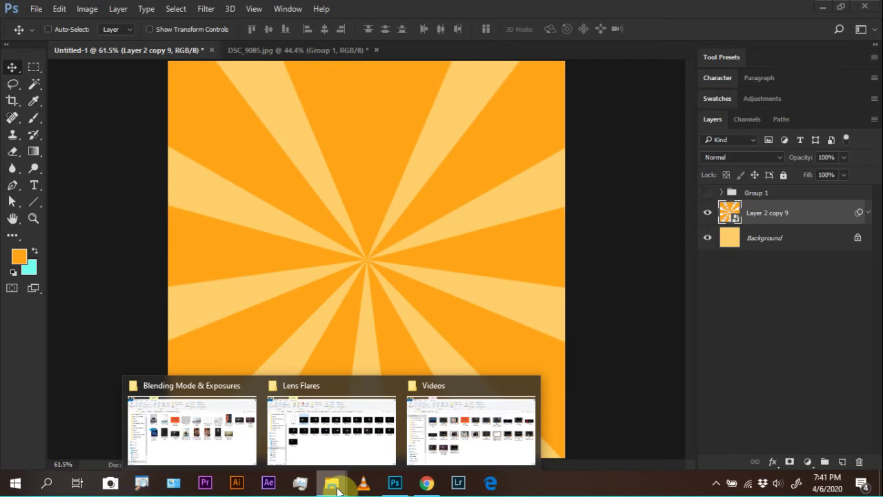
{"action": "left_click", "coordinate": [235, 445]}
{"action": "left_click_drag", "start_coordinate": [555, 169], "coordinate": [400, 397]}
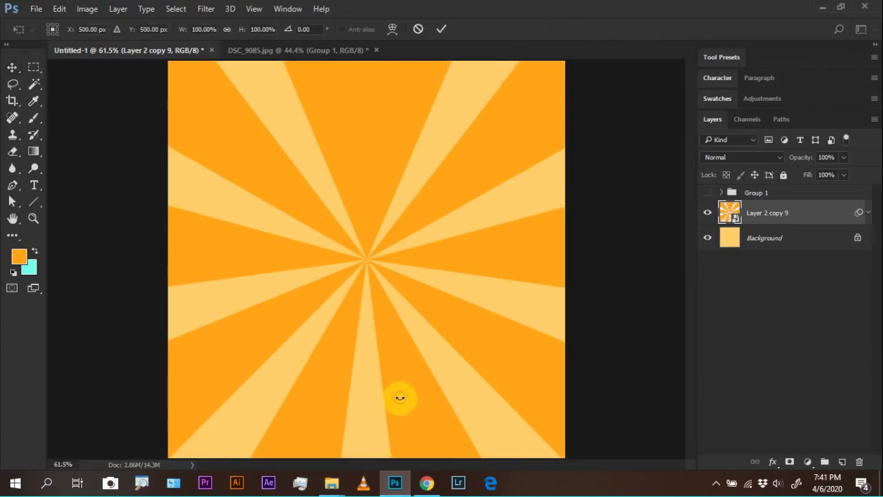
{"action": "left_click_drag", "start_coordinate": [507, 354], "coordinate": [684, 432]}
{"action": "key", "text": "Return"}
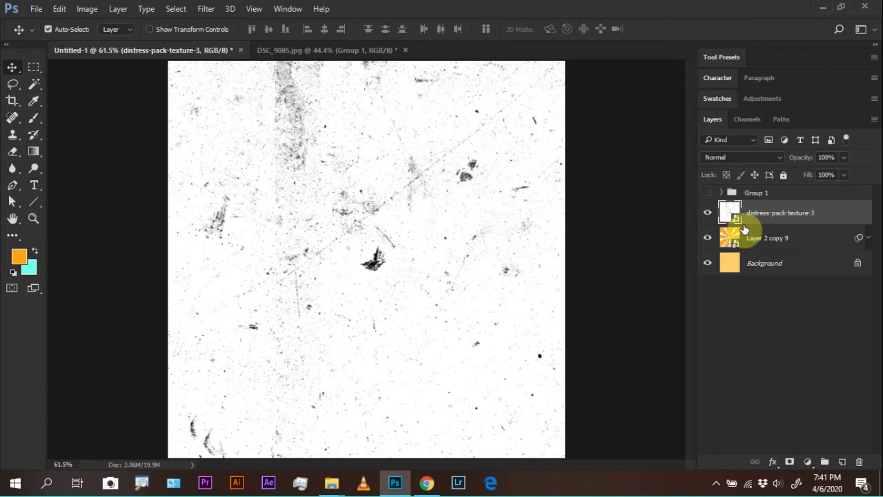
- Invert the distress-pack-texture-3 layer and collapse its smart filter list
{"action": "key", "text": "ctrl+i"}
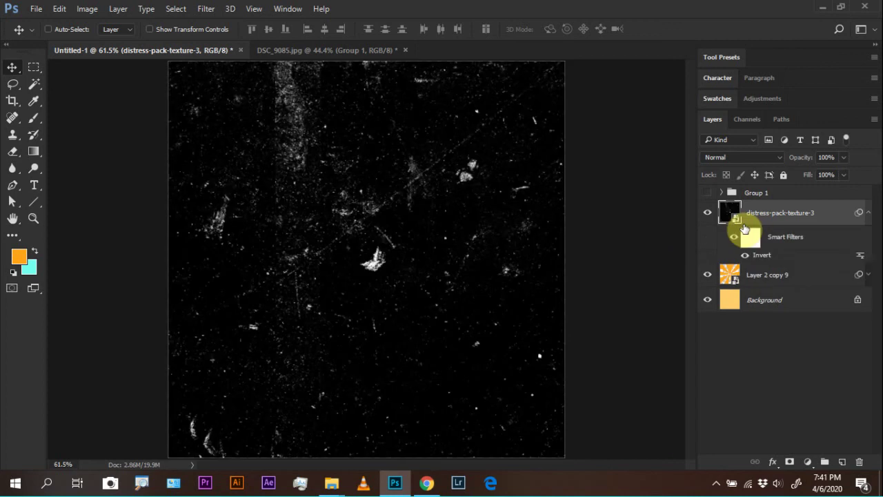
{"action": "left_click", "coordinate": [867, 214]}
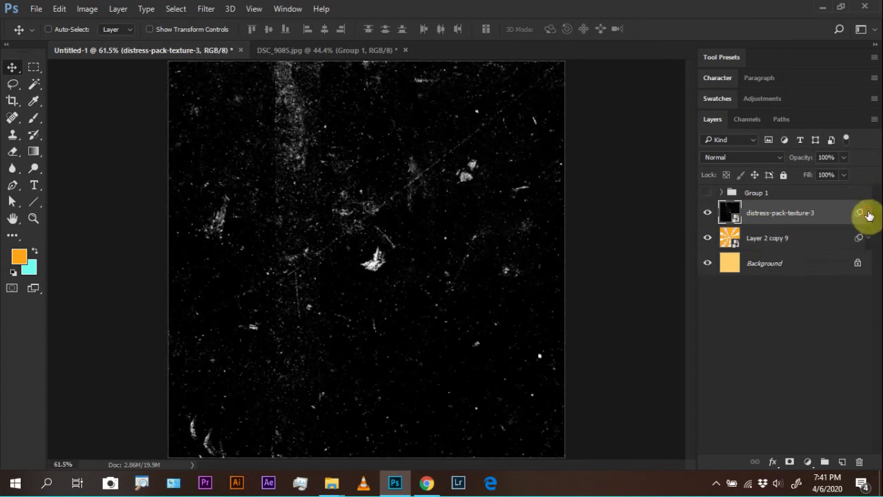
{"action": "left_click", "coordinate": [867, 213]}
{"action": "left_click", "coordinate": [868, 214]}
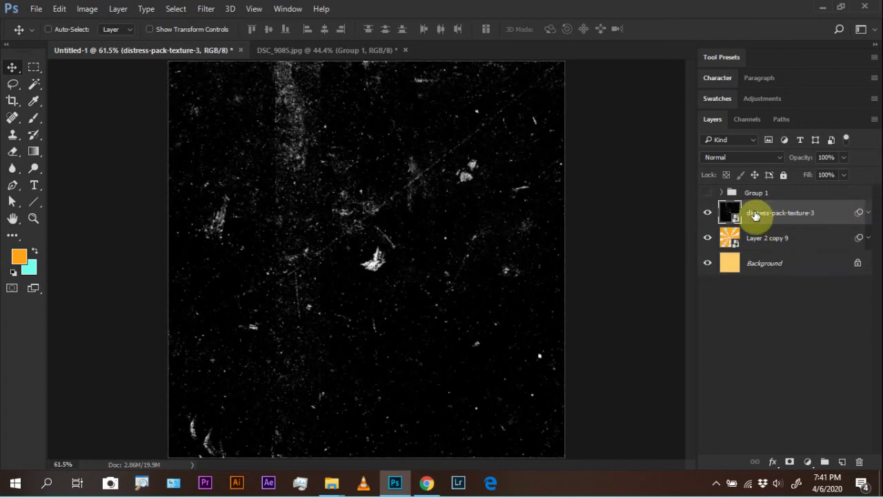
- Set the distress texture layer's blend mode to Screen
{"action": "left_click", "coordinate": [778, 157]}
{"action": "left_click", "coordinate": [778, 157]}
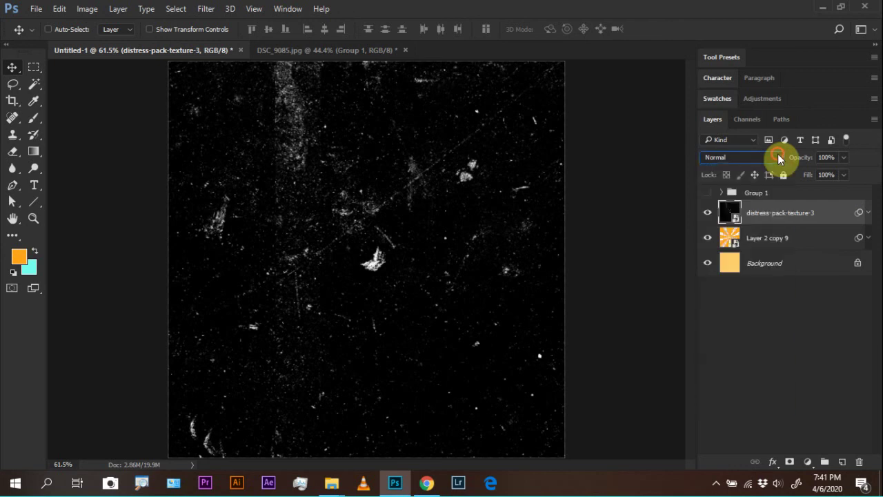
{"action": "left_click", "coordinate": [778, 157]}
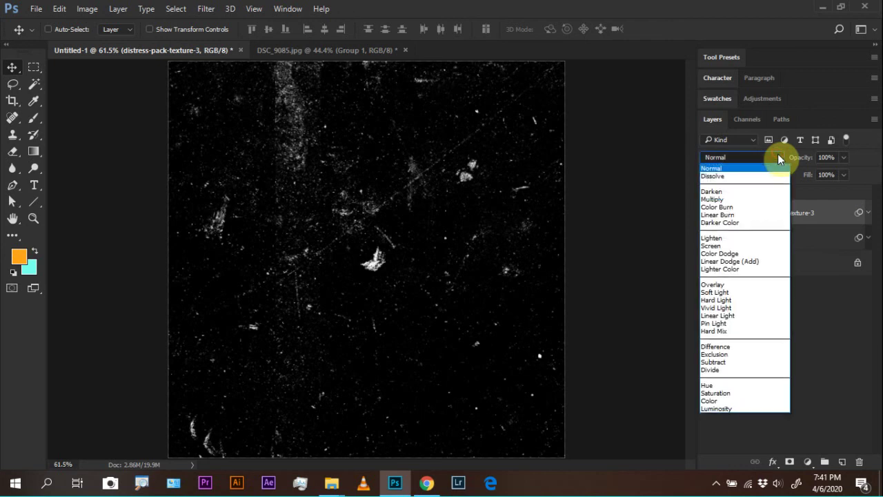
{"action": "left_click", "coordinate": [715, 245]}
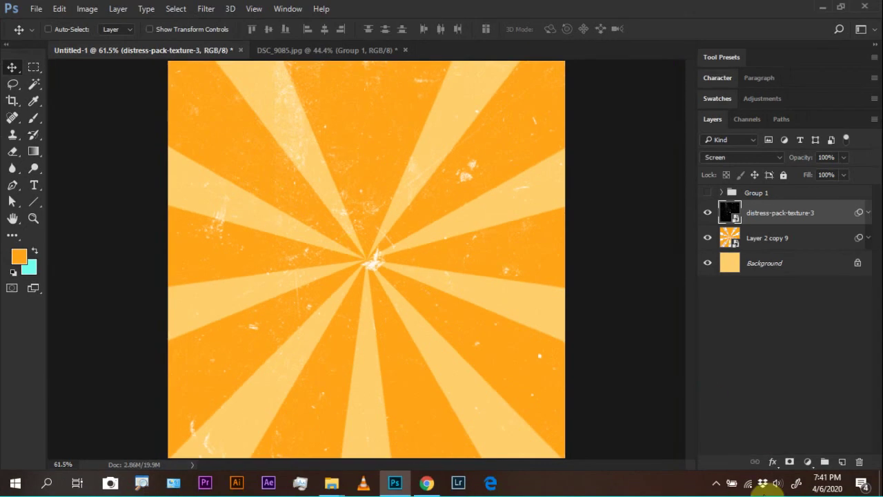
{"action": "left_click", "coordinate": [419, 287]}
{"action": "scroll", "coordinate": [369, 276], "scroll_direction": "up", "scroll_amount": 3}
{"action": "right_click", "coordinate": [366, 273]}
{"action": "left_click", "coordinate": [386, 205]}
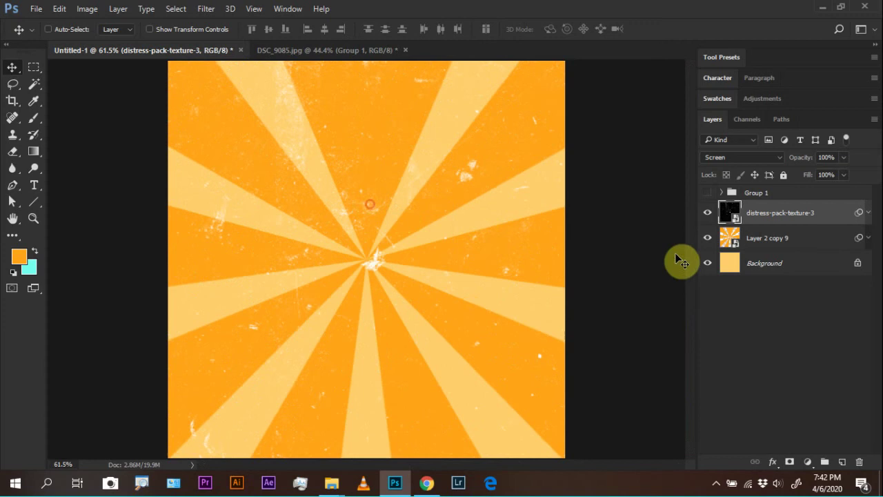
{"action": "left_click", "coordinate": [867, 215]}
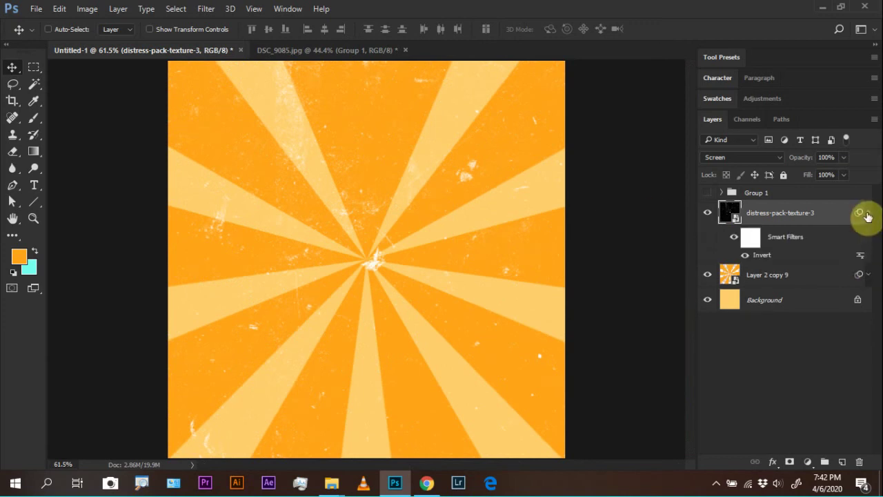
{"action": "left_click", "coordinate": [867, 215]}
{"action": "left_click", "coordinate": [758, 239]}
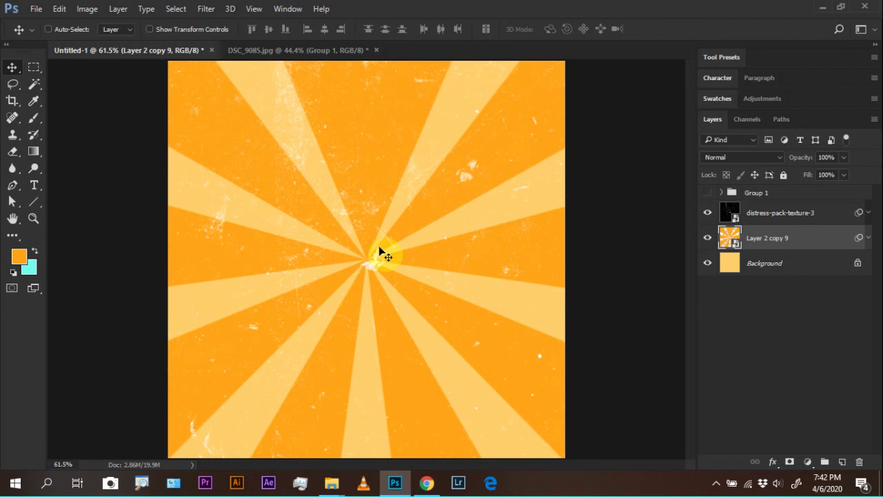
- Create an empty layer above the distress texture and ready the Brush tool with white as the foreground colour
{"action": "left_click", "coordinate": [800, 211]}
{"action": "left_click", "coordinate": [842, 462]}
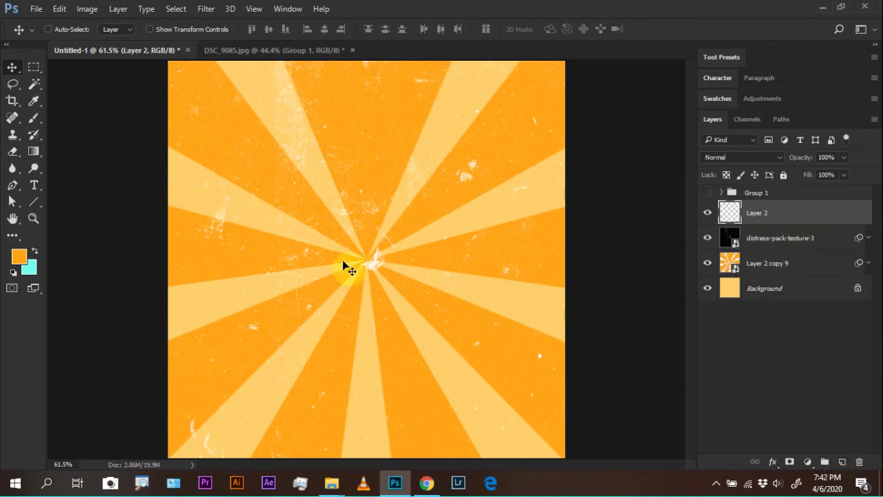
{"action": "key", "text": "b"}
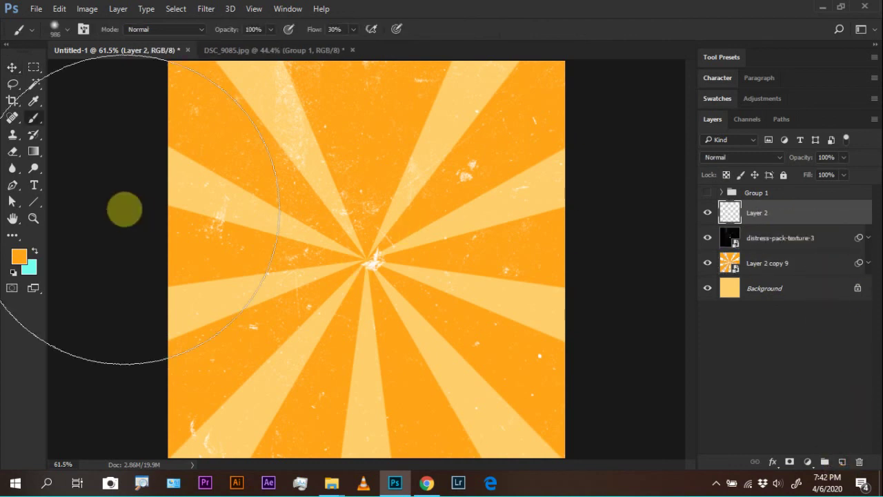
{"action": "key", "text": "x"}
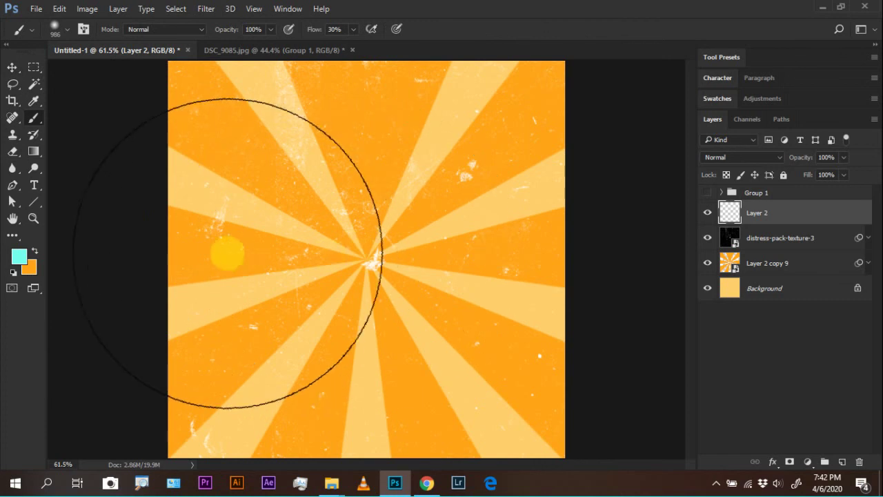
{"action": "key", "text": "d"}
{"action": "key", "text": "x"}
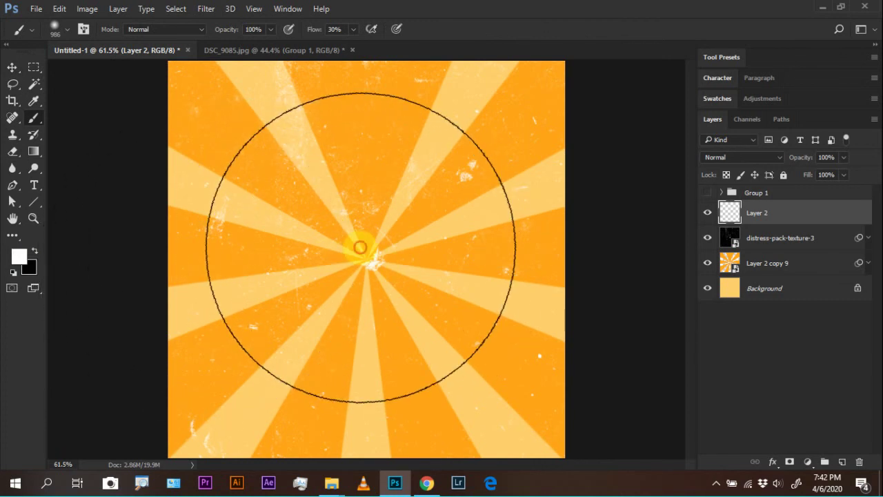
- Dab a soft white glow over the sunburst's centre with the 986 px brush, undo the last dab and compare with the glow hidden
{"action": "left_click", "coordinate": [360, 247]}
{"action": "key", "text": "z"}
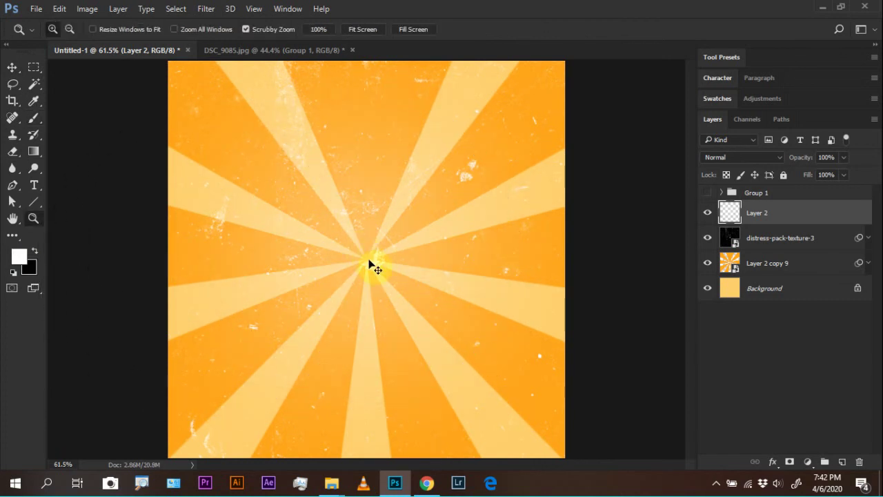
{"action": "key", "text": "b"}
{"action": "left_click", "coordinate": [369, 256]}
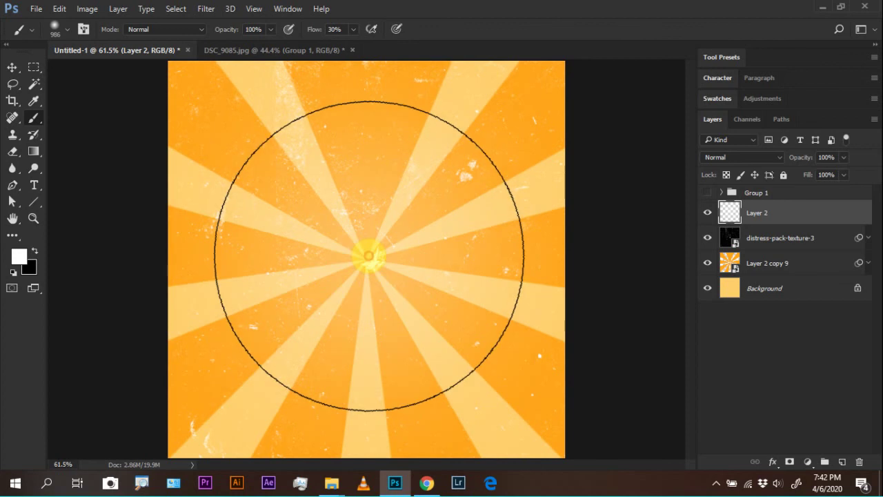
{"action": "left_click", "coordinate": [369, 256]}
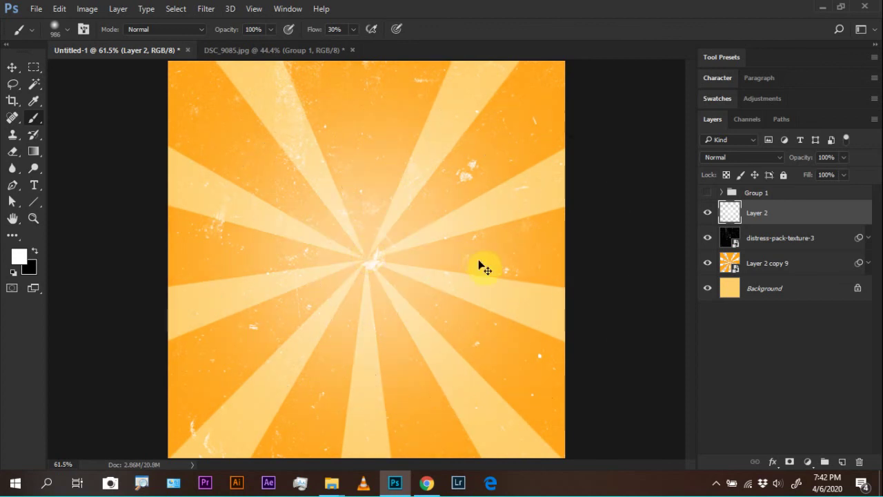
{"action": "key", "text": "ctrl+z"}
{"action": "key", "text": "v"}
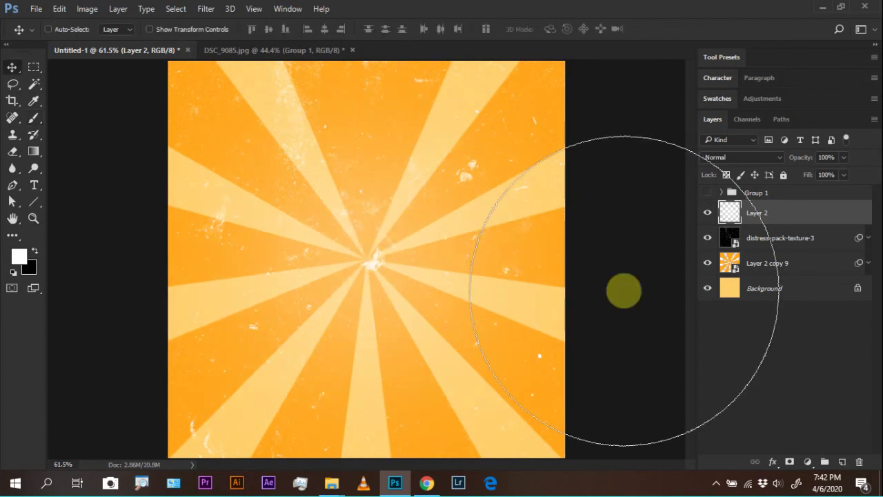
{"action": "left_click_drag", "start_coordinate": [386, 271], "coordinate": [453, 321]}
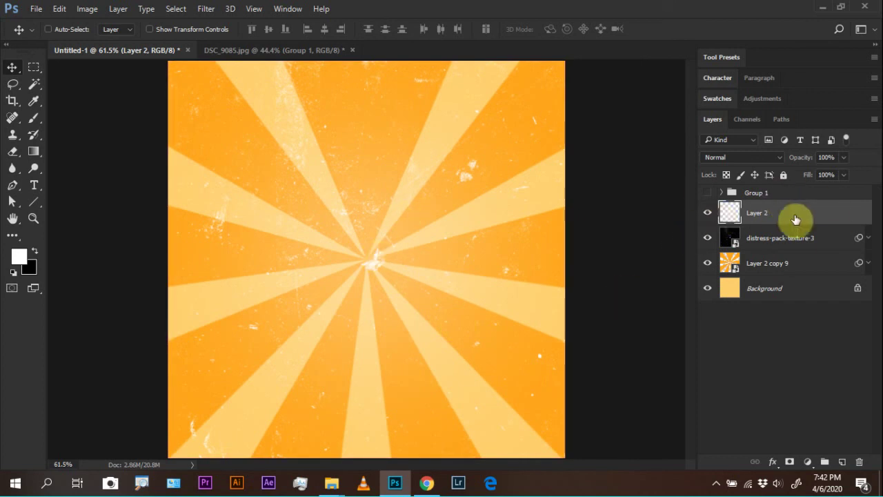
{"action": "left_click", "coordinate": [707, 213]}
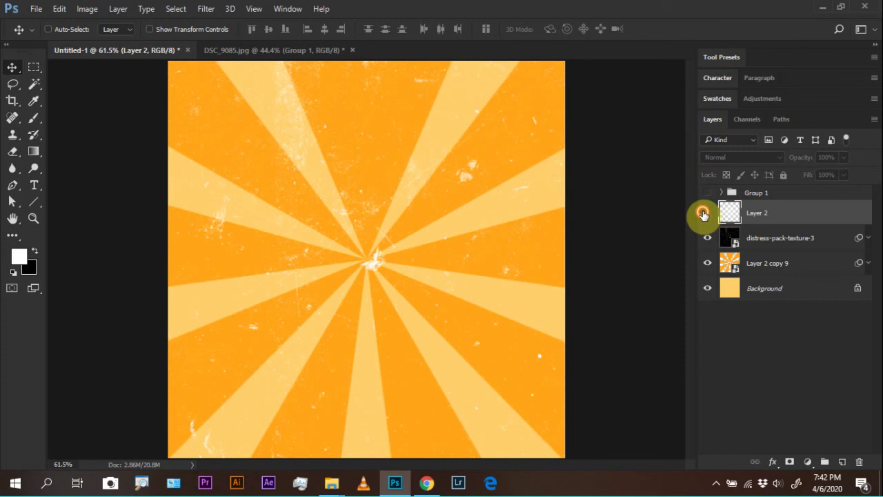
{"action": "left_click", "coordinate": [707, 212]}
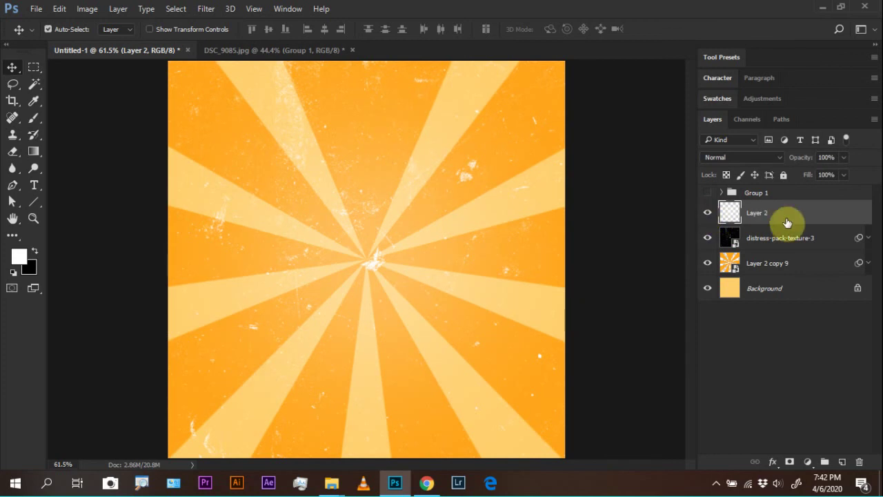
- Try strengthening the glow with three duplicates of its layer, then remove them and compare the single glow layer on and off
{"action": "key", "text": "ctrl+j"}
{"action": "key", "text": "ctrl+j"}
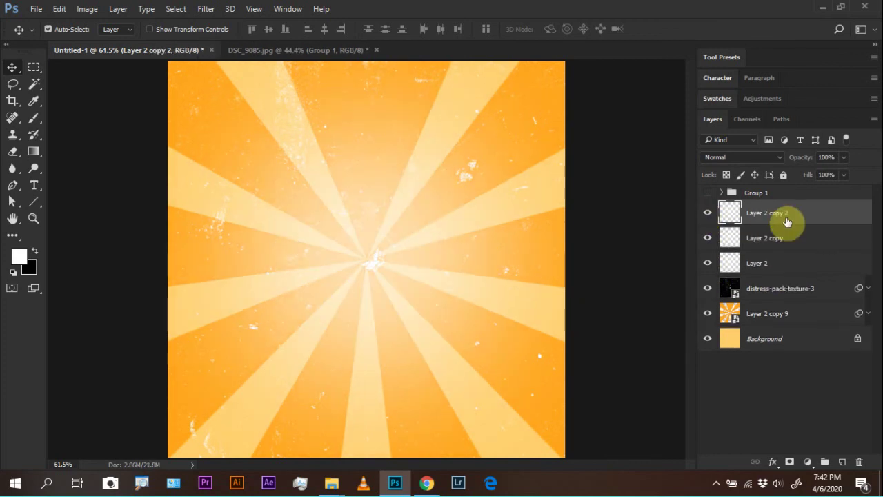
{"action": "key", "text": "ctrl+j"}
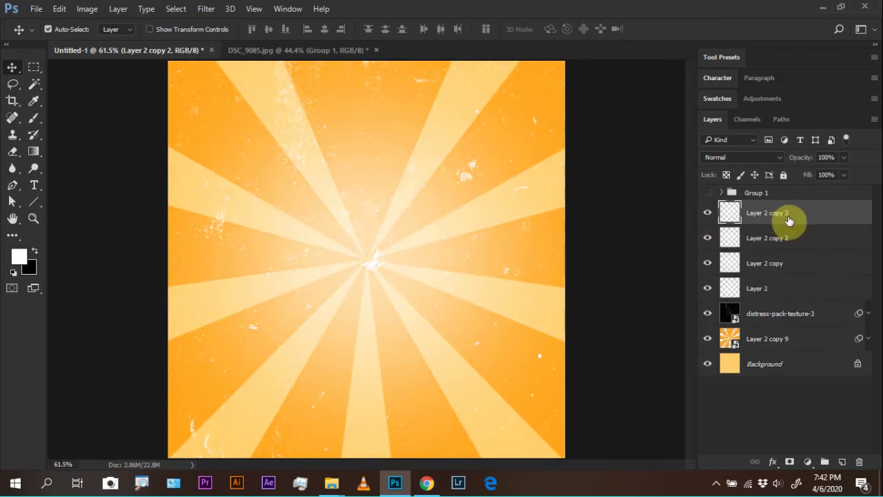
{"action": "key", "text": "Delete"}
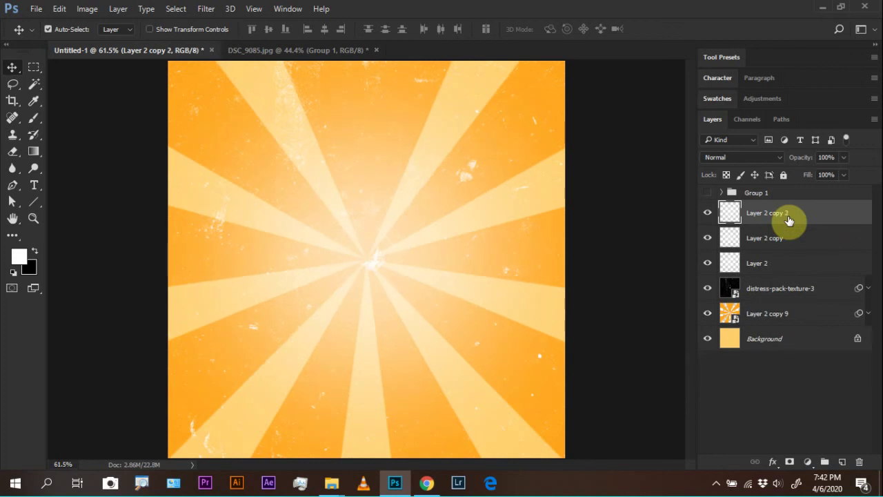
{"action": "key", "text": "Delete"}
{"action": "key", "text": "Delete"}
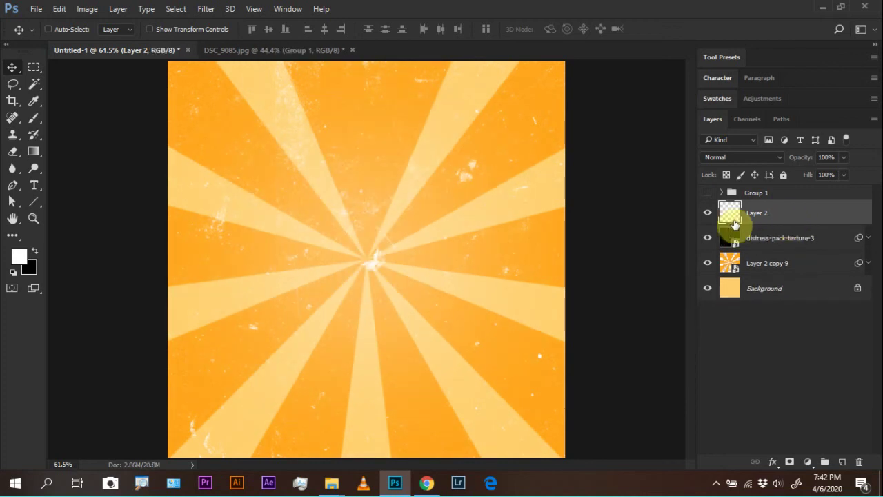
{"action": "left_click", "coordinate": [708, 213]}
{"action": "left_click", "coordinate": [708, 213]}
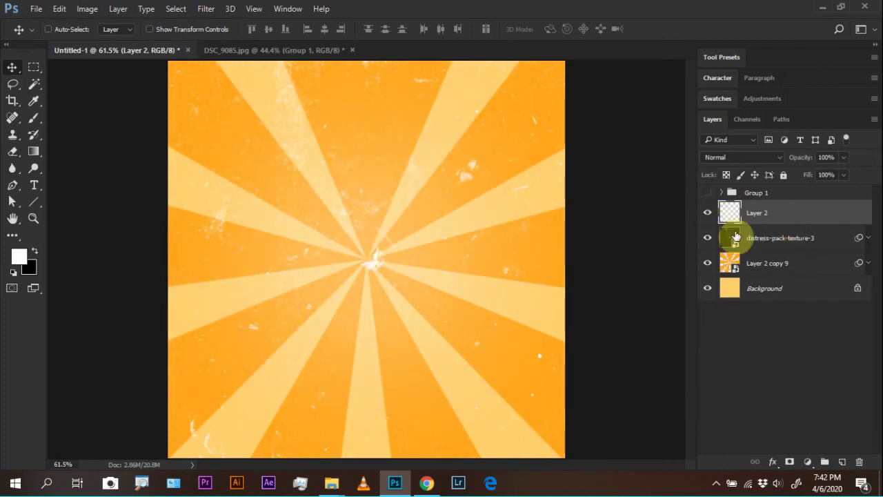
- Select the sunburst layer Layer 2 copy 9 and review the available Distort filters without applying one
{"action": "left_click", "coordinate": [798, 267]}
{"action": "left_click", "coordinate": [868, 262]}
{"action": "left_click", "coordinate": [868, 262]}
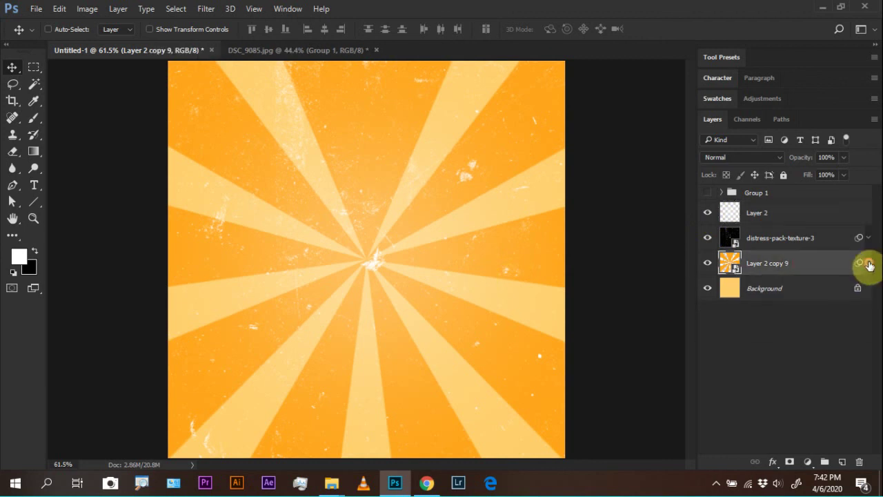
{"action": "left_click", "coordinate": [205, 9]}
{"action": "mouse_move", "coordinate": [297, 176]}
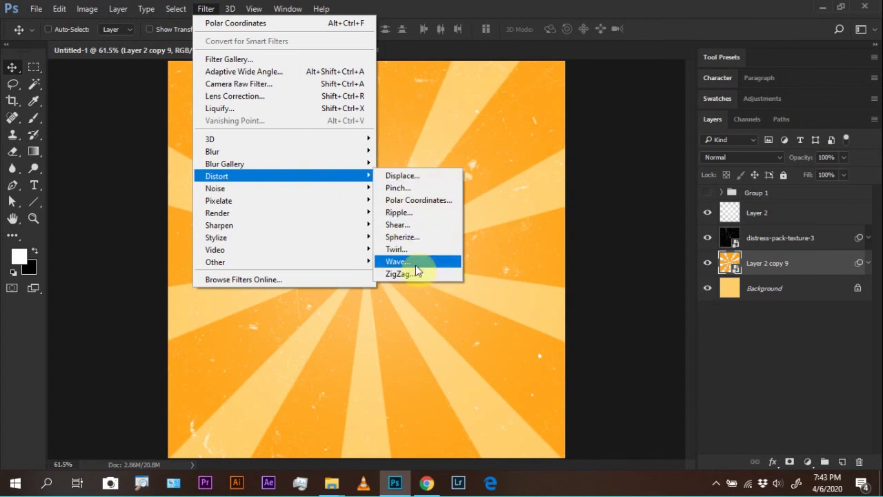
{"action": "left_click", "coordinate": [809, 308]}
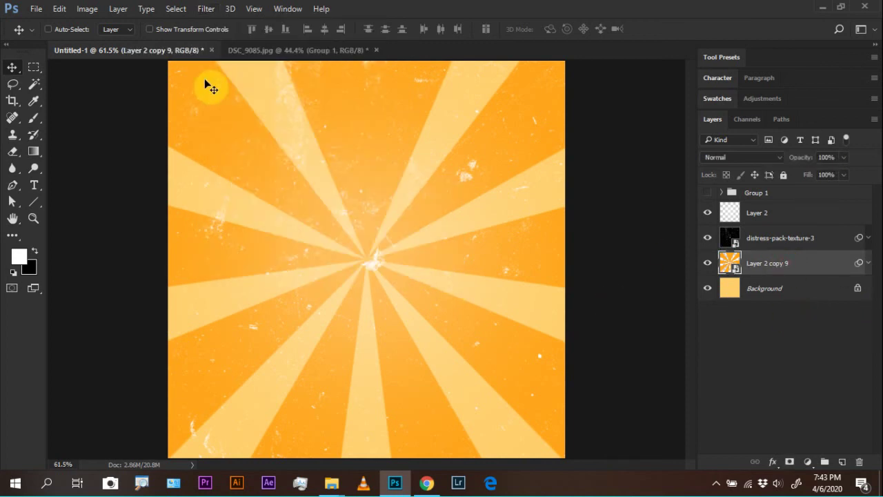
- Switch to the file browser, place the boss-baby image from the Photoshop Sessions folder into the sunburst document and scale it to about 51%
{"action": "mouse_move", "coordinate": [337, 471]}
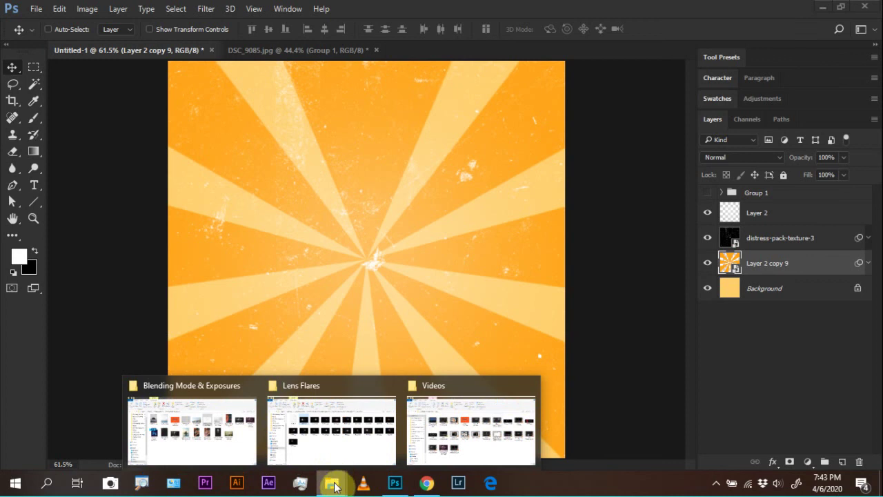
{"action": "left_click", "coordinate": [198, 436]}
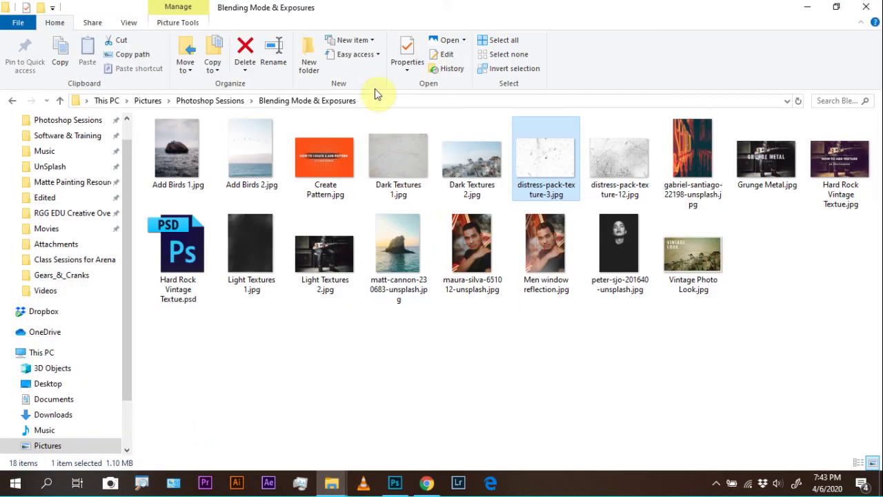
{"action": "left_click", "coordinate": [243, 107]}
{"action": "left_click_drag", "start_coordinate": [756, 348], "coordinate": [400, 346]}
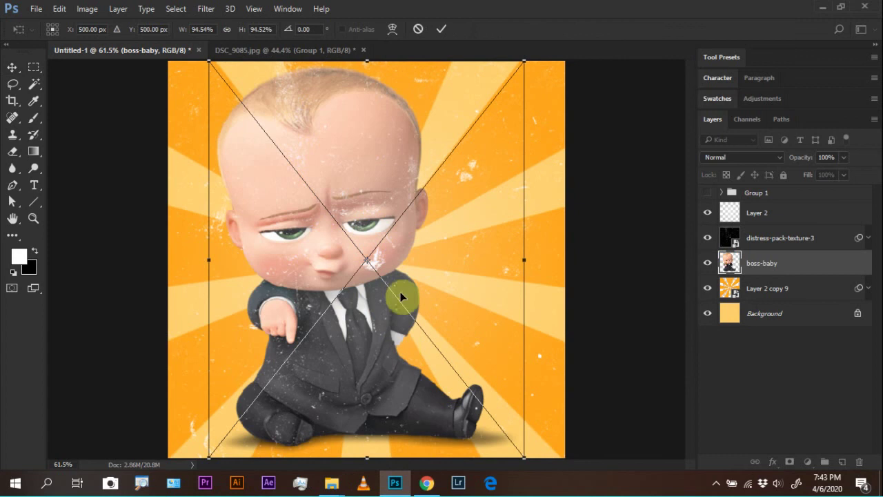
{"action": "left_click_drag", "start_coordinate": [524, 65], "coordinate": [453, 156]}
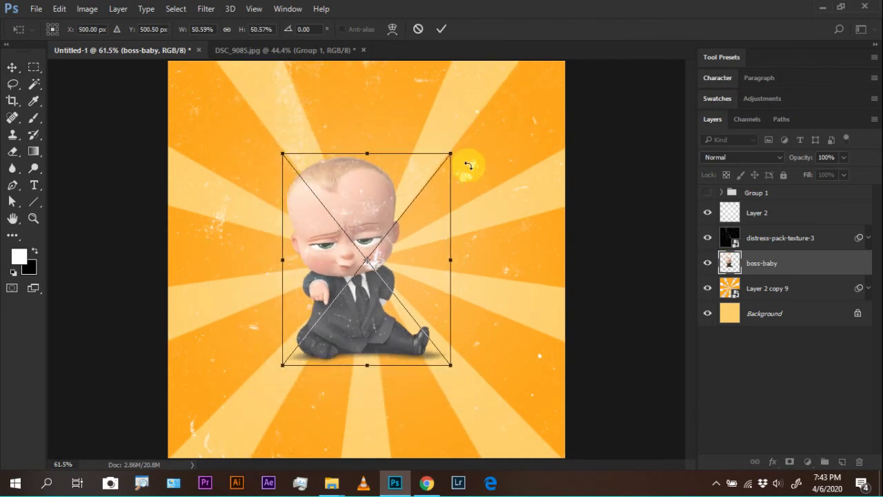
{"action": "key", "text": "Return"}
- Enlarge the boss-baby character proportionally and shift it horizontally by about 0.82 in towards the sunburst's centre
{"action": "key", "text": "ctrl+t"}
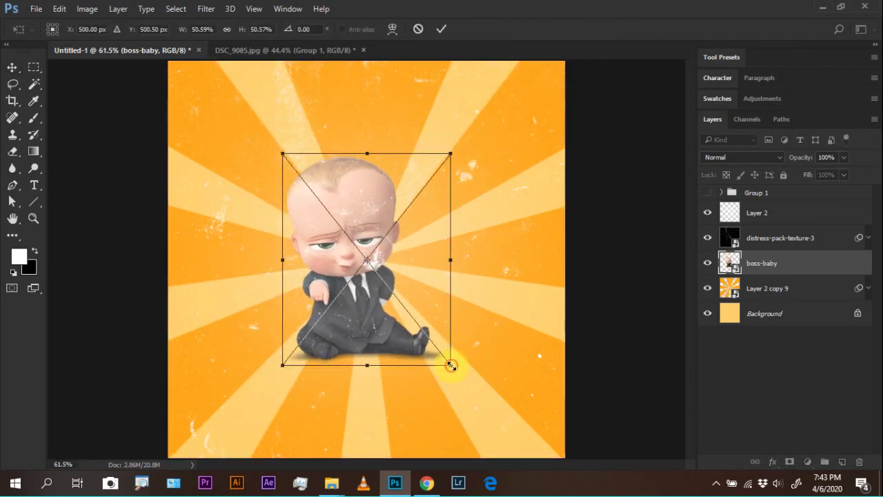
{"action": "left_click_drag", "start_coordinate": [451, 364], "coordinate": [474, 394]}
{"action": "key", "text": "Return"}
{"action": "left_click_drag", "start_coordinate": [384, 329], "coordinate": [409, 331]}
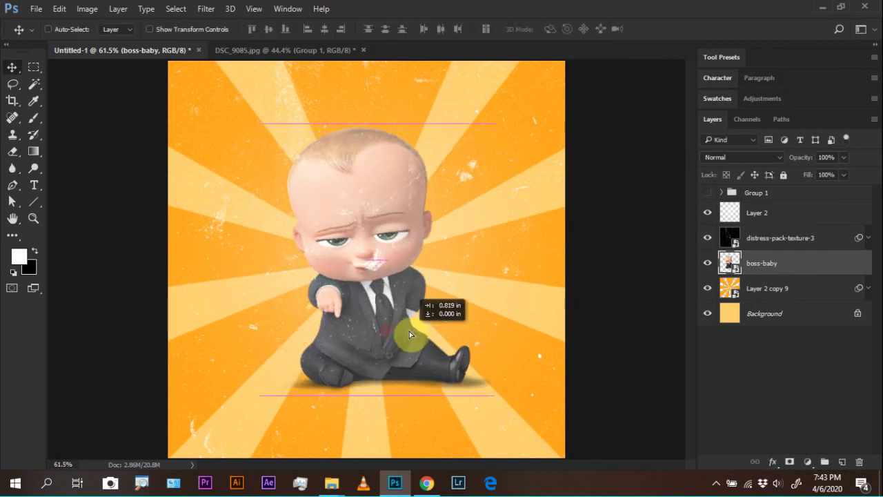
- Restack the boss-baby layer above distress-pack-texture-3 and select the texture layer
{"action": "left_click", "coordinate": [787, 263]}
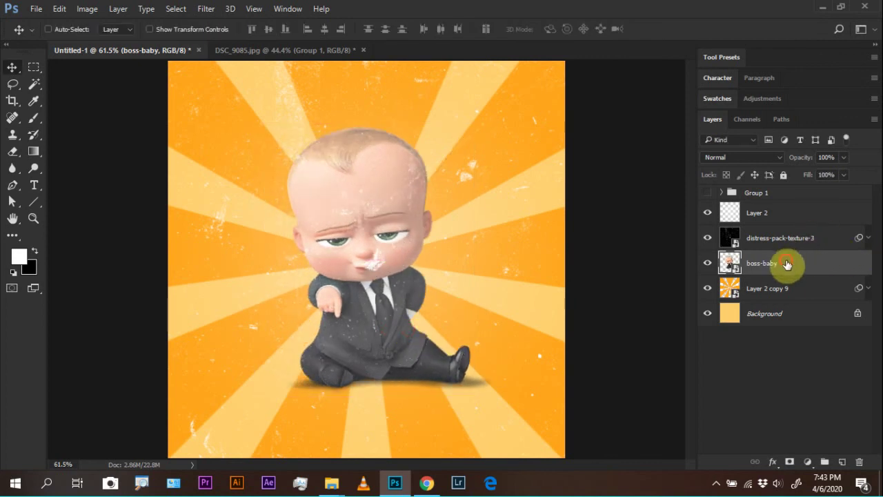
{"action": "left_click_drag", "start_coordinate": [787, 263], "coordinate": [790, 229]}
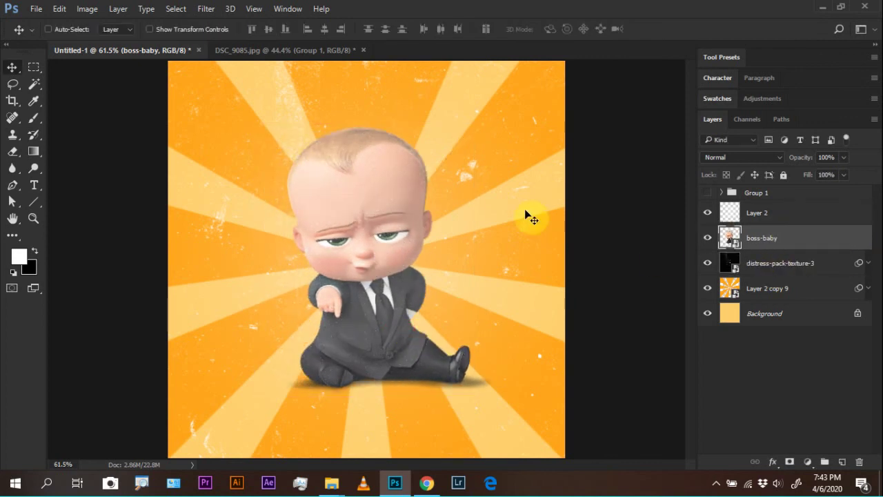
{"action": "left_click", "coordinate": [760, 273]}
{"action": "left_click_drag", "start_coordinate": [473, 167], "coordinate": [544, 175]}
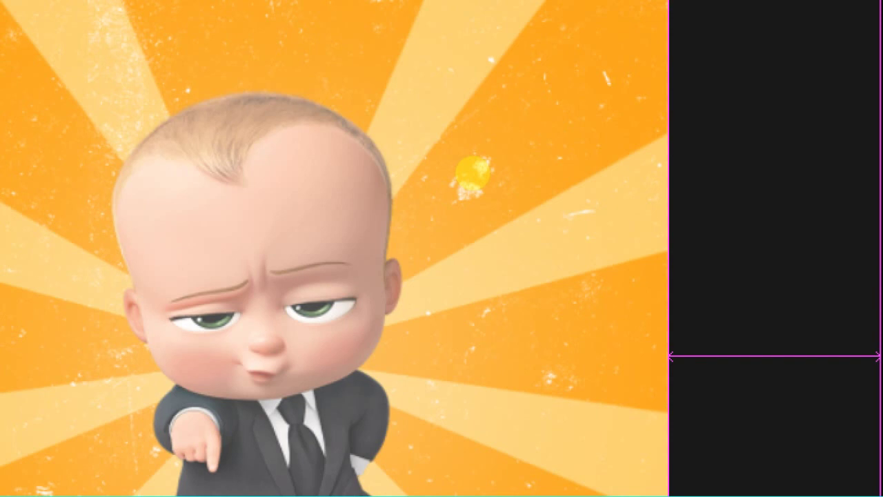
{"action": "left_click_drag", "start_coordinate": [473, 171], "coordinate": [305, 196]}
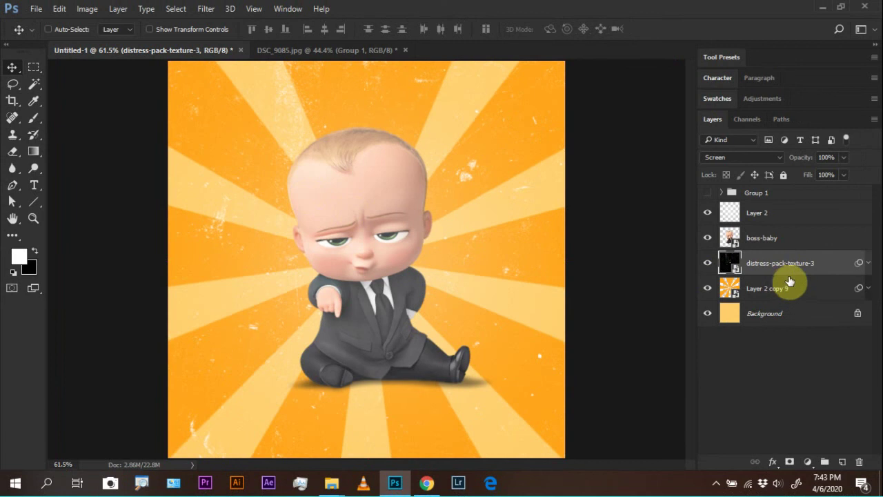
- Clip distress-pack-texture-3 to the sunburst layer Layer 2 copy 9, comparing the texture hidden and shown and the clipping off and on
{"action": "mouse_move", "coordinate": [793, 268]}
{"action": "left_mouse_down"}
{"action": "mouse_move", "coordinate": [794, 276]}
{"action": "mouse_move", "coordinate": [791, 269]}
{"action": "left_mouse_up"}
{"action": "left_click", "coordinate": [793, 269], "text": "alt"}
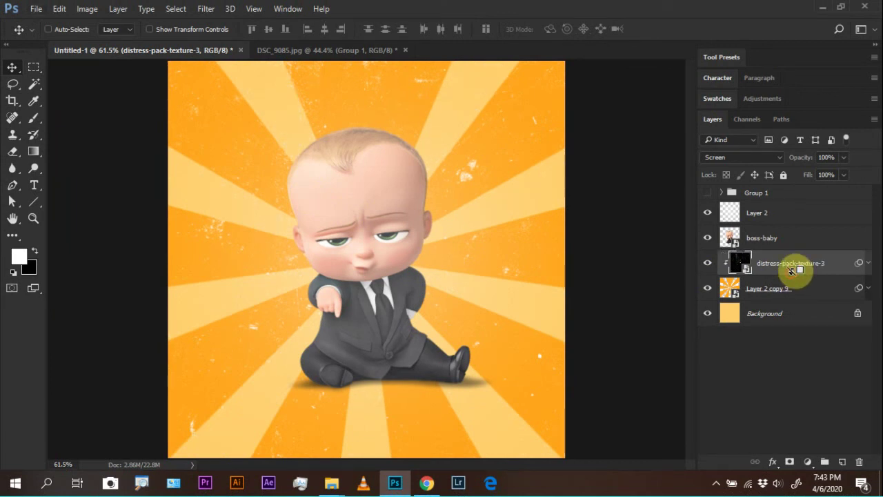
{"action": "left_click", "coordinate": [708, 263]}
{"action": "left_click", "coordinate": [708, 262]}
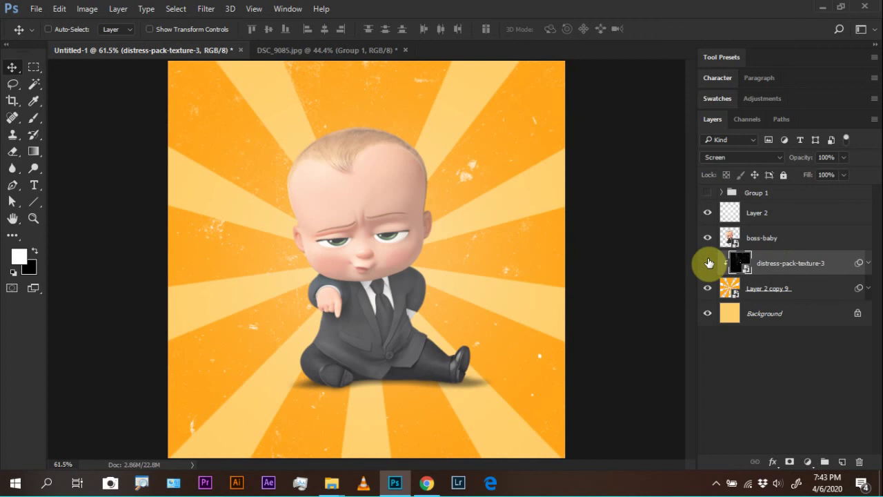
{"action": "left_click", "coordinate": [707, 262]}
{"action": "left_click", "coordinate": [707, 262]}
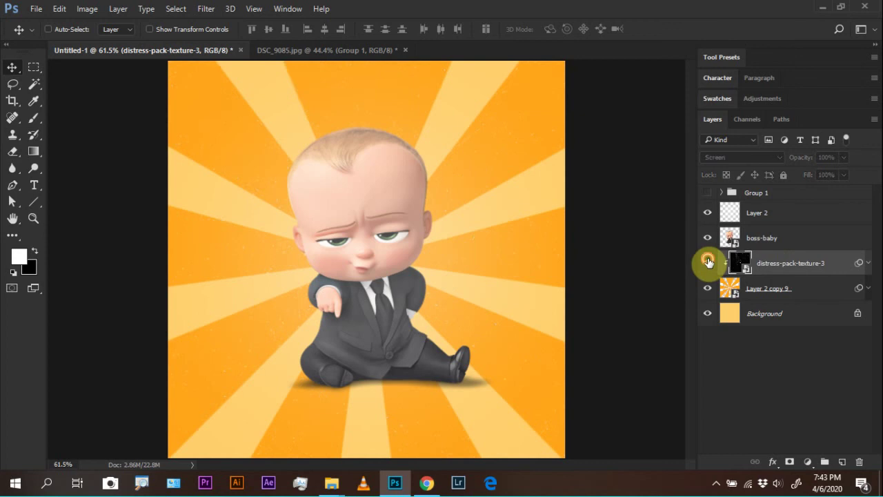
{"action": "left_click", "coordinate": [783, 270], "text": "alt"}
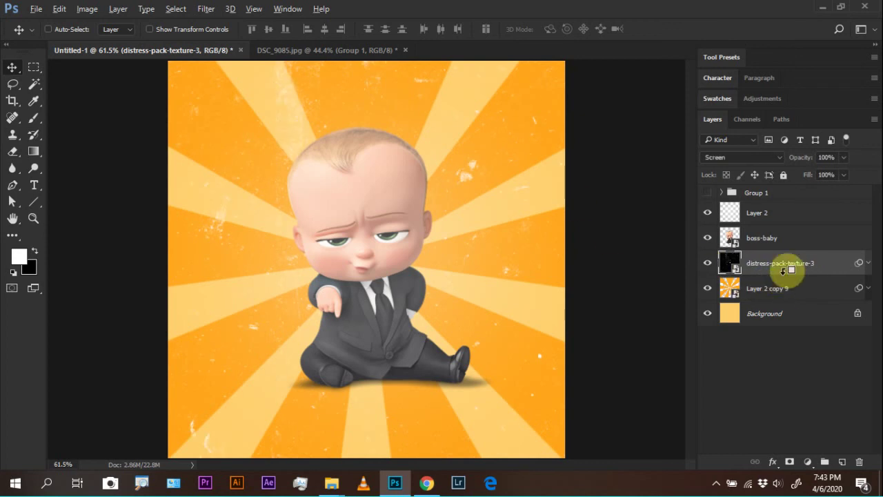
{"action": "left_click", "coordinate": [784, 271], "text": "alt"}
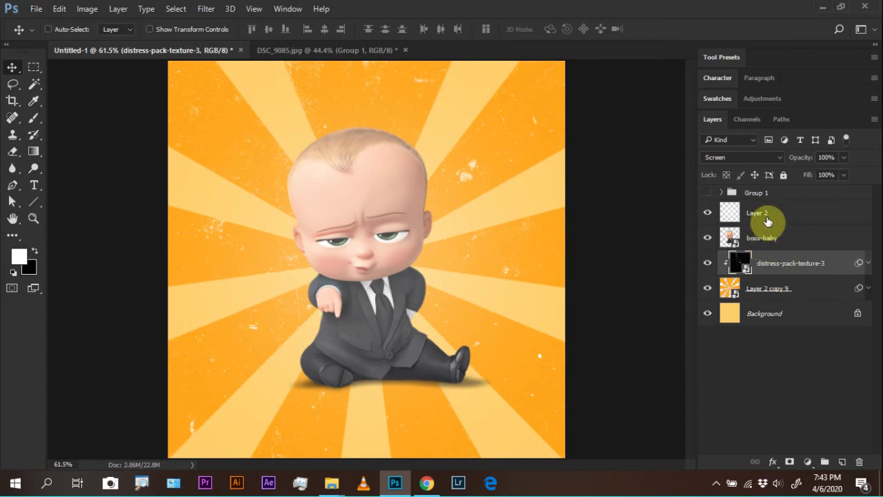
- Move the glow layer Layer 2 beneath the boss-baby layer and compare the image with the character hidden and shown
{"action": "left_click", "coordinate": [807, 218]}
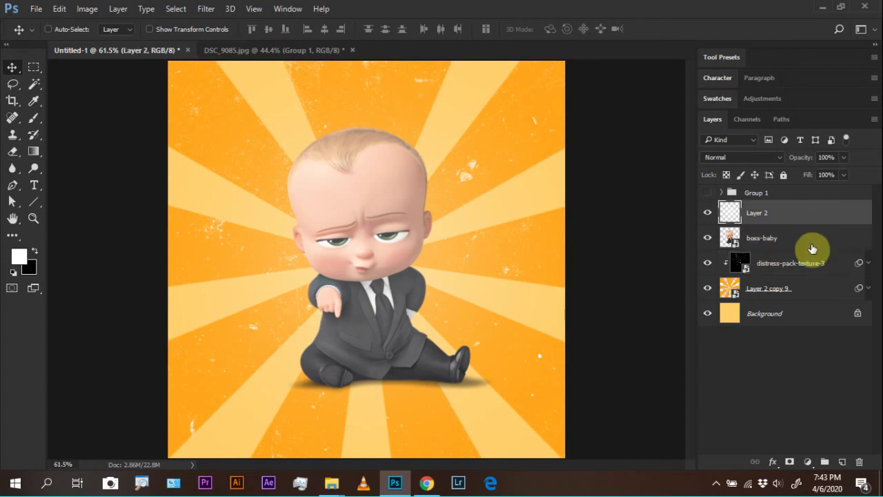
{"action": "double_click", "coordinate": [792, 218]}
{"action": "left_click", "coordinate": [790, 220]}
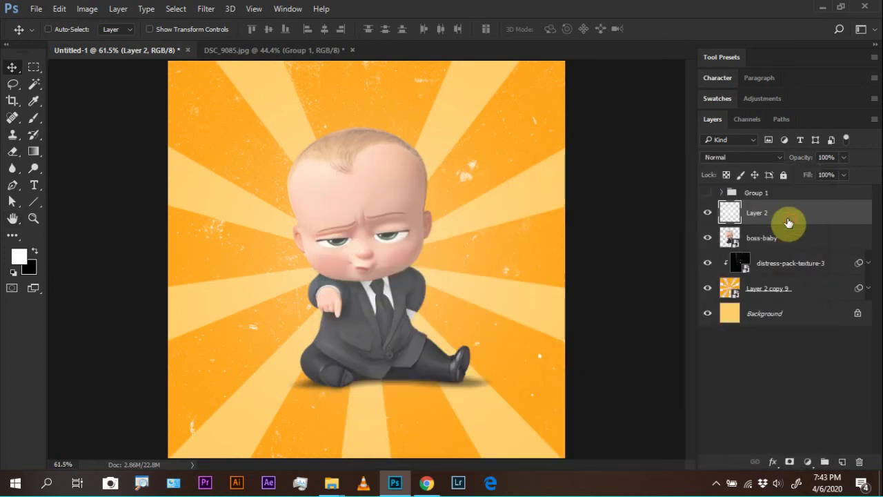
{"action": "left_click_drag", "start_coordinate": [789, 221], "coordinate": [786, 249]}
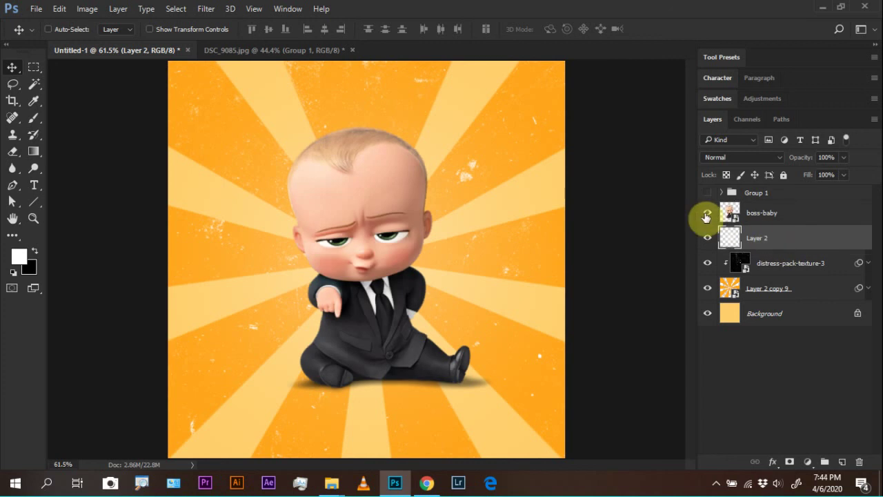
{"action": "left_click", "coordinate": [705, 214]}
{"action": "left_click", "coordinate": [704, 213]}
- Duplicate the glow layer Layer 2 to strengthen the light behind the character and inspect the character up close
{"action": "key", "text": "ctrl+j"}
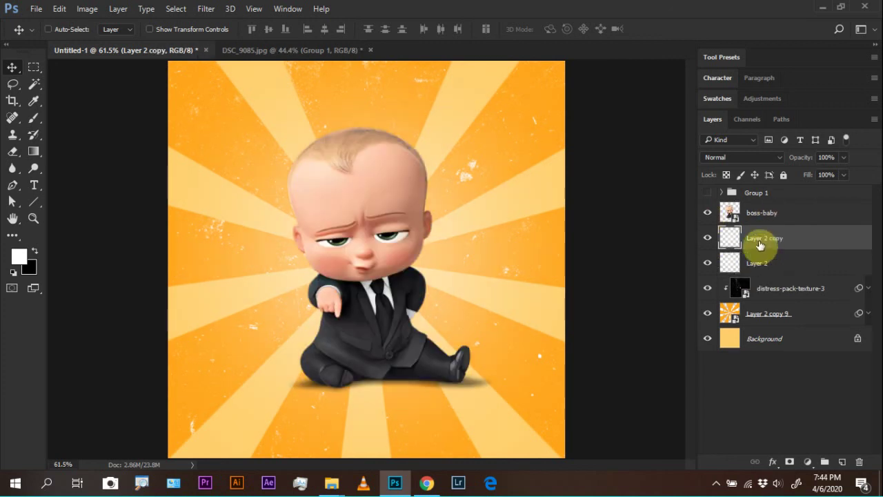
{"action": "left_click_drag", "start_coordinate": [361, 238], "coordinate": [335, 266]}
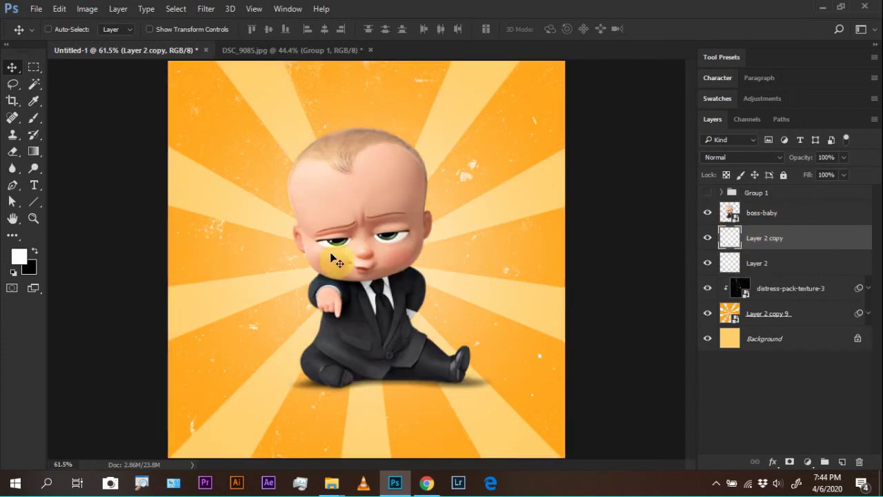
{"action": "key", "text": "ctrl"}
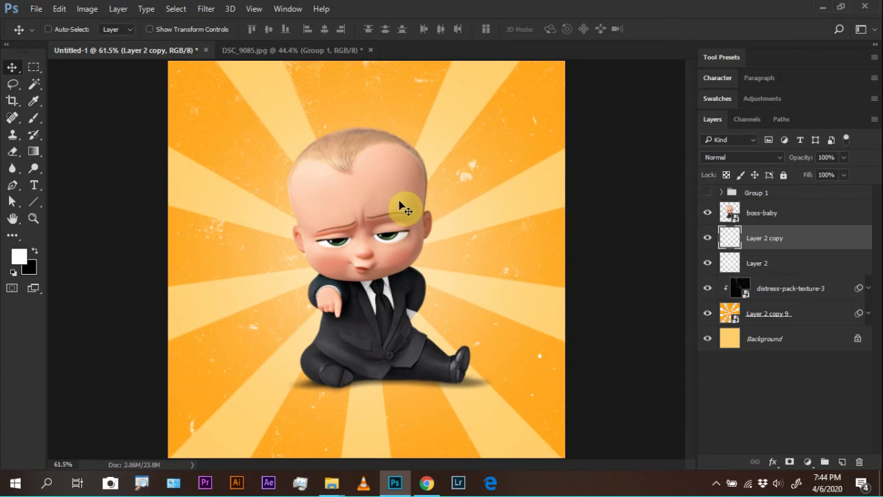
{"action": "scroll", "coordinate": [400, 209], "scroll_direction": "up", "scroll_amount": 5}
{"action": "left_click_drag", "start_coordinate": [400, 211], "coordinate": [206, 207]}
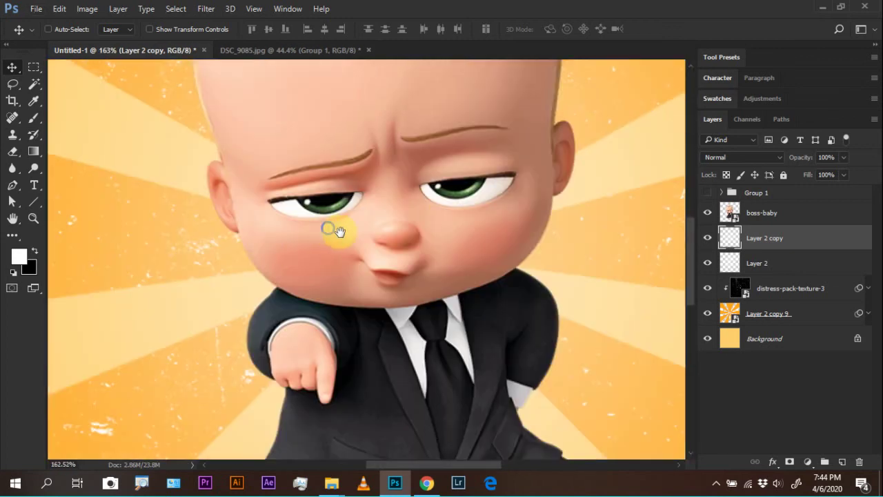
{"action": "scroll", "coordinate": [354, 233], "scroll_direction": "down", "scroll_amount": 5}
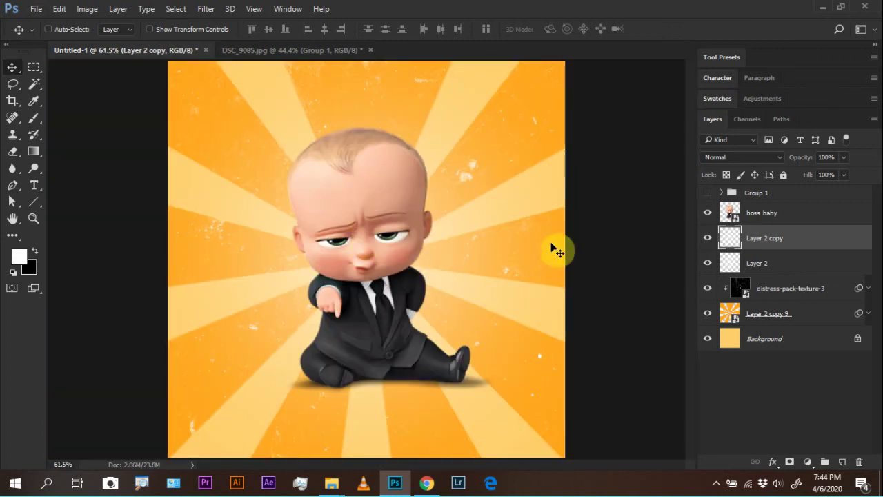
{"action": "left_click", "coordinate": [767, 262]}
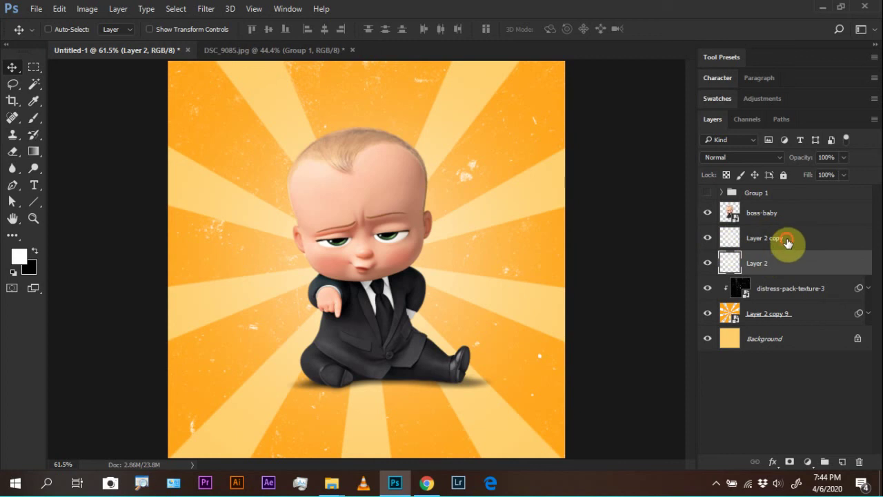
{"action": "left_click", "coordinate": [785, 241]}
- Apply a Twirl distortion with an angle of 200° to the sunburst layer Layer 2 copy 9
{"action": "left_click", "coordinate": [806, 318]}
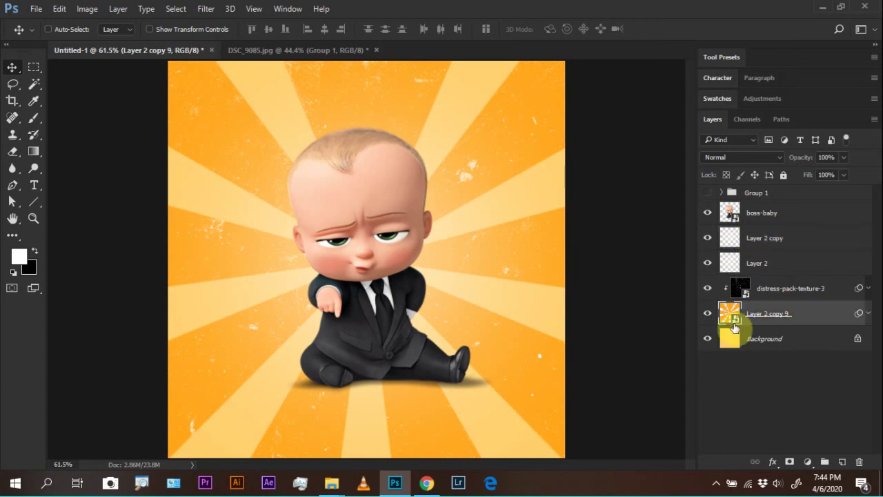
{"action": "left_click", "coordinate": [205, 8]}
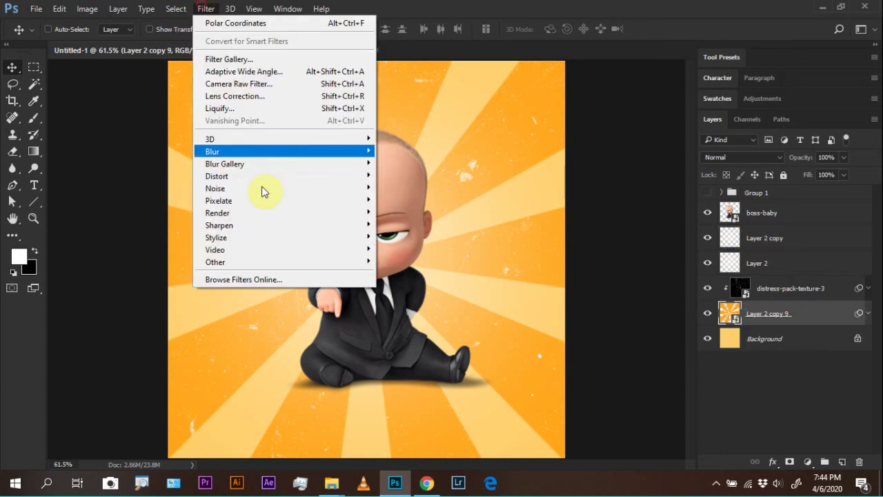
{"action": "left_click", "coordinate": [279, 176]}
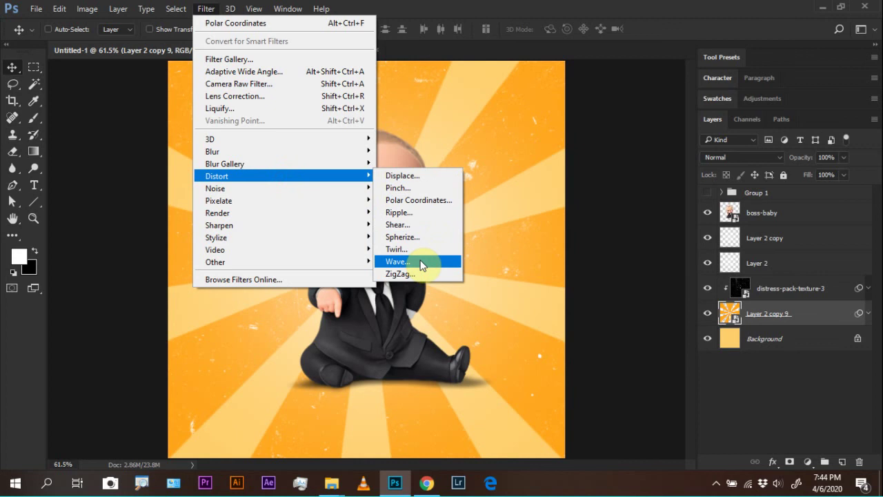
{"action": "left_click", "coordinate": [412, 249]}
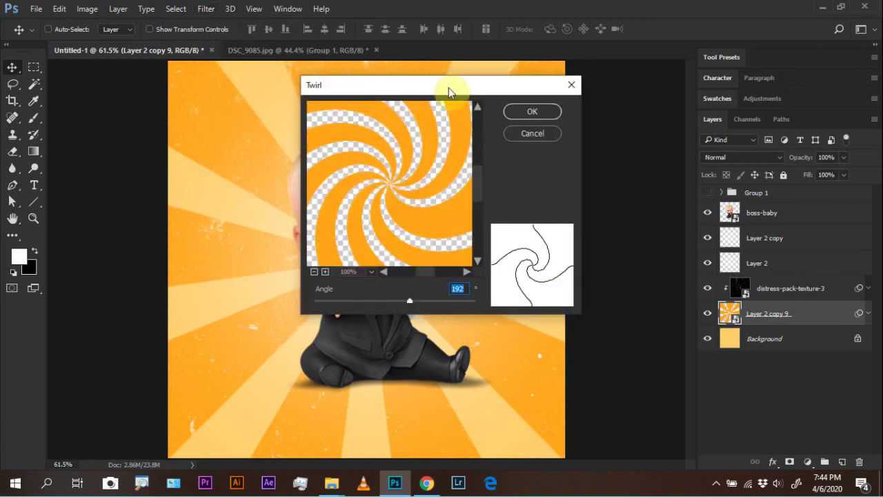
{"action": "left_click_drag", "start_coordinate": [449, 88], "coordinate": [497, 99]}
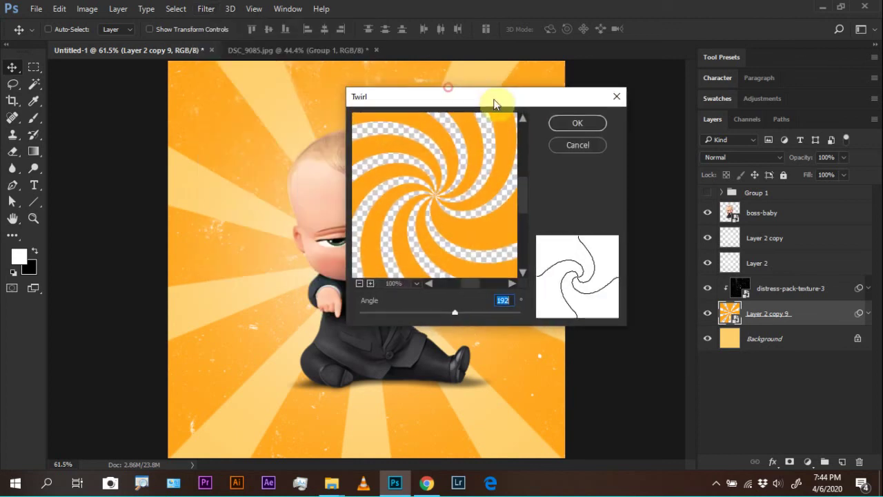
{"action": "left_click", "coordinate": [434, 199]}
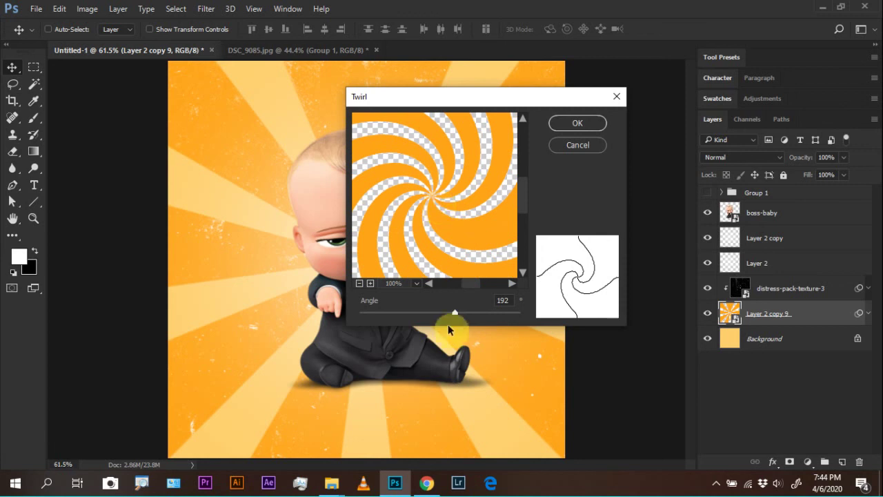
{"action": "left_click_drag", "start_coordinate": [457, 312], "coordinate": [456, 311]}
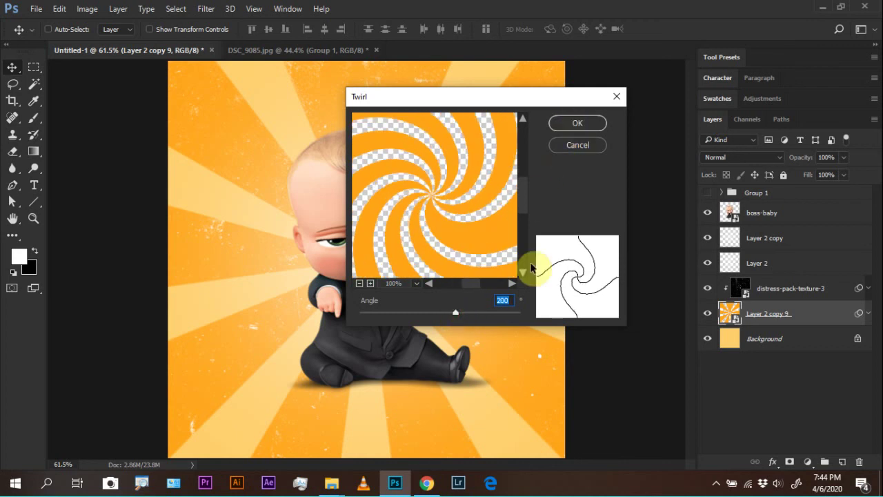
{"action": "left_click", "coordinate": [573, 123]}
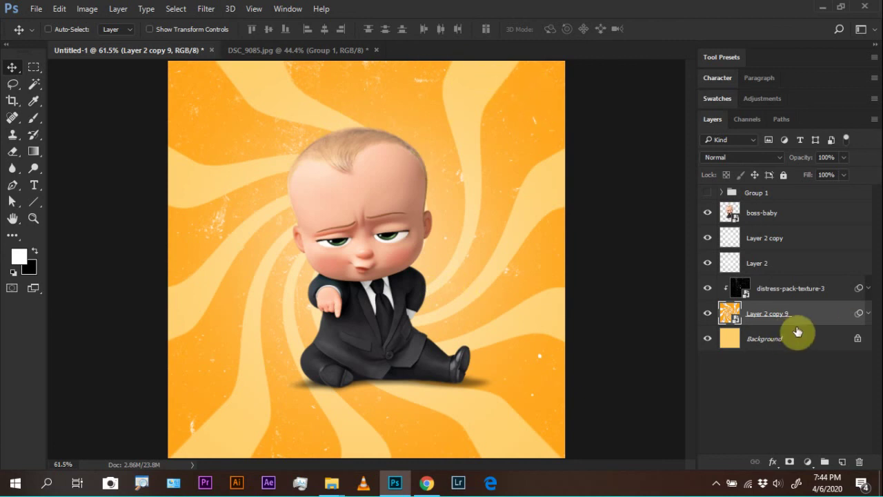
- Scale the twirled sunburst layer Layer 2 copy 9 proportionally about its centre to 174.90% with Free Transform
{"action": "scroll", "coordinate": [456, 291], "scroll_direction": "down", "scroll_amount": 2}
{"action": "scroll", "coordinate": [598, 287], "scroll_direction": "down", "scroll_amount": 1}
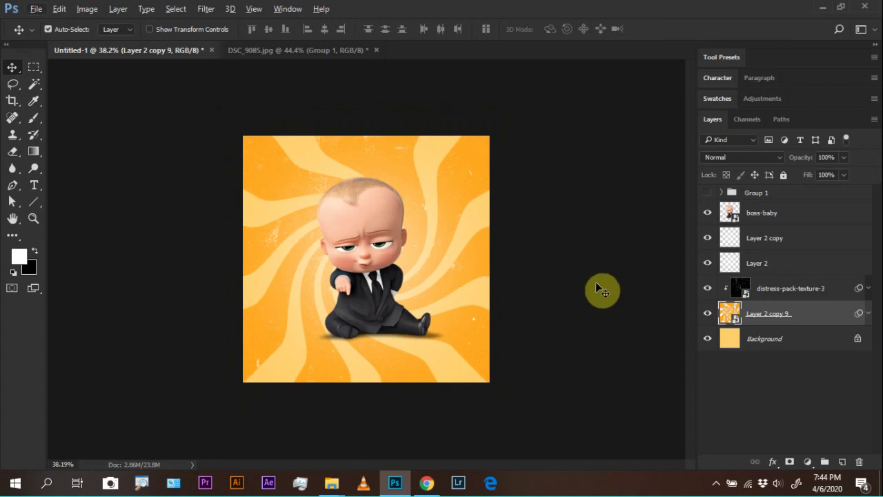
{"action": "key", "text": "ctrl+t"}
{"action": "left_click", "coordinate": [459, 201]}
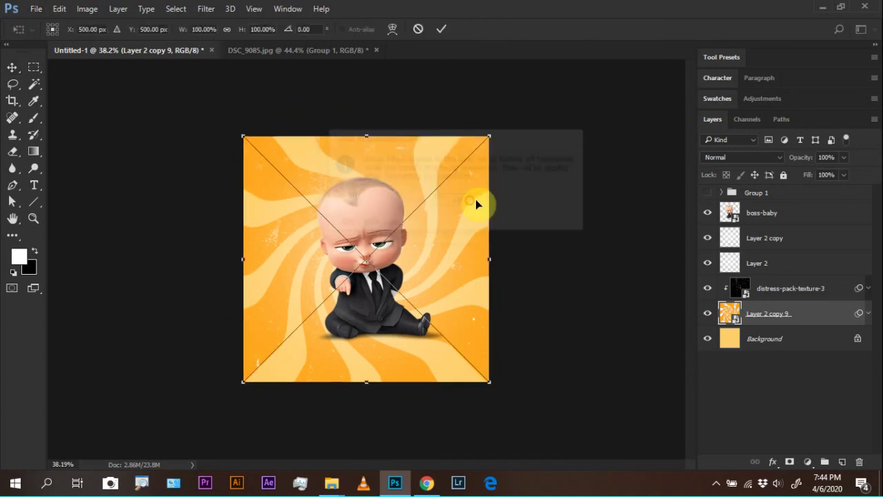
{"action": "left_click_drag", "start_coordinate": [490, 380], "coordinate": [614, 444]}
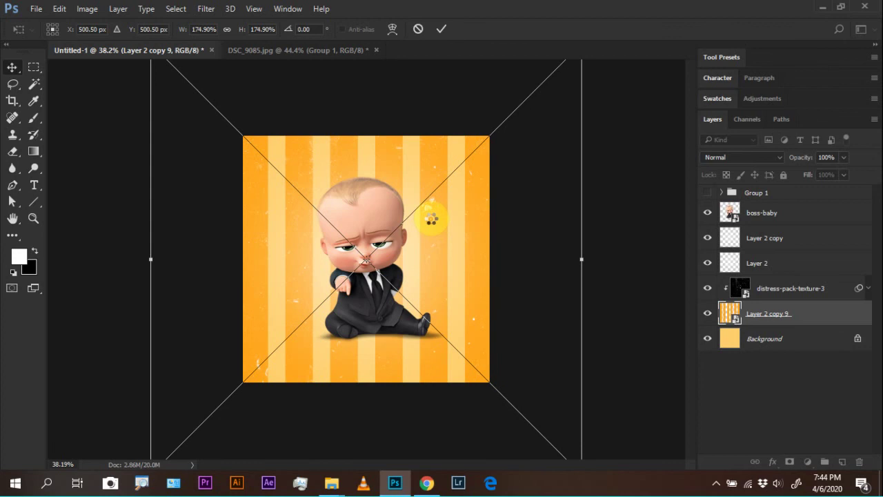
{"action": "key", "text": "Return"}
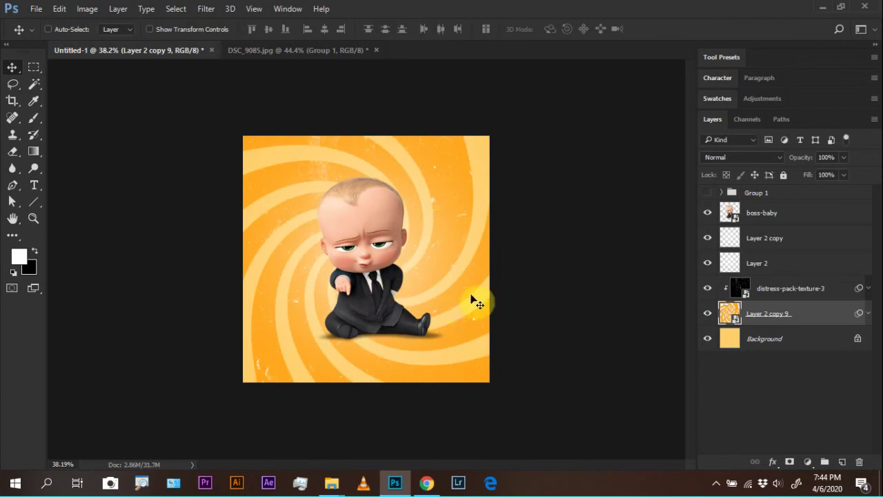
- Try to move the enlarged sunburst downward behind the character, undo the move and fit the whole image in view
{"action": "left_click_drag", "start_coordinate": [476, 270], "coordinate": [495, 360]}
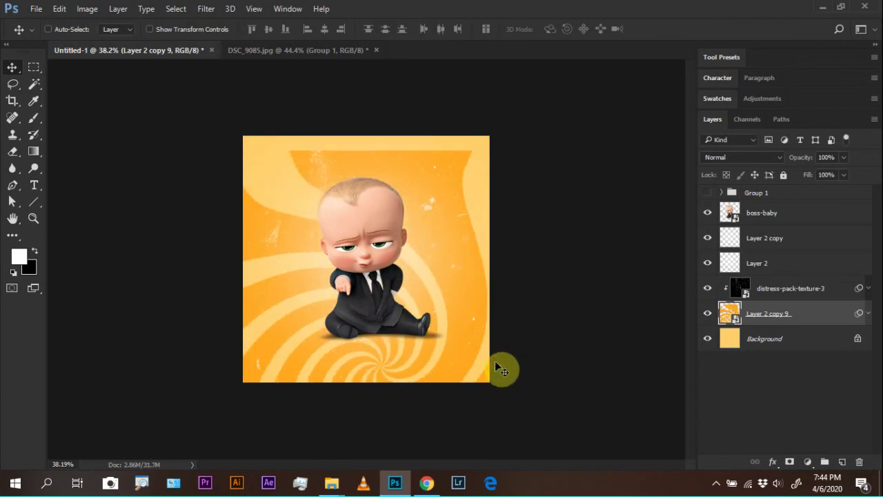
{"action": "key", "text": "ctrl+z"}
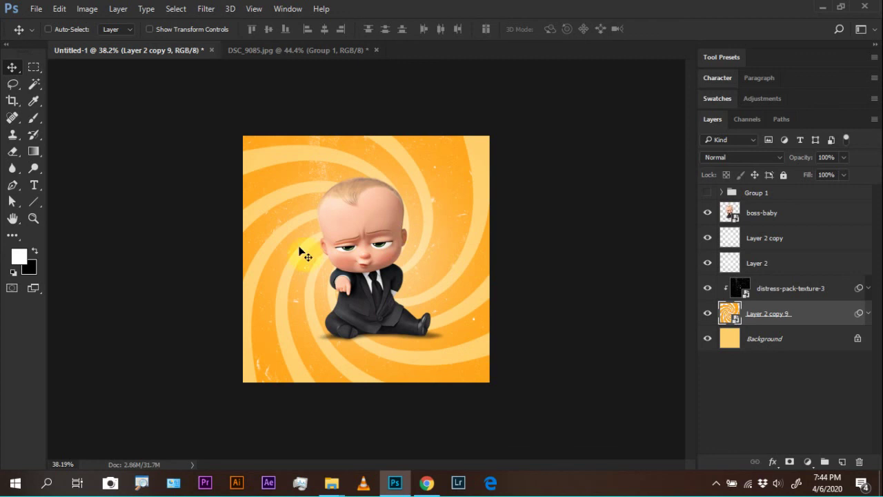
{"action": "left_click_drag", "start_coordinate": [425, 296], "coordinate": [428, 297]}
{"action": "key", "text": "ctrl+0"}
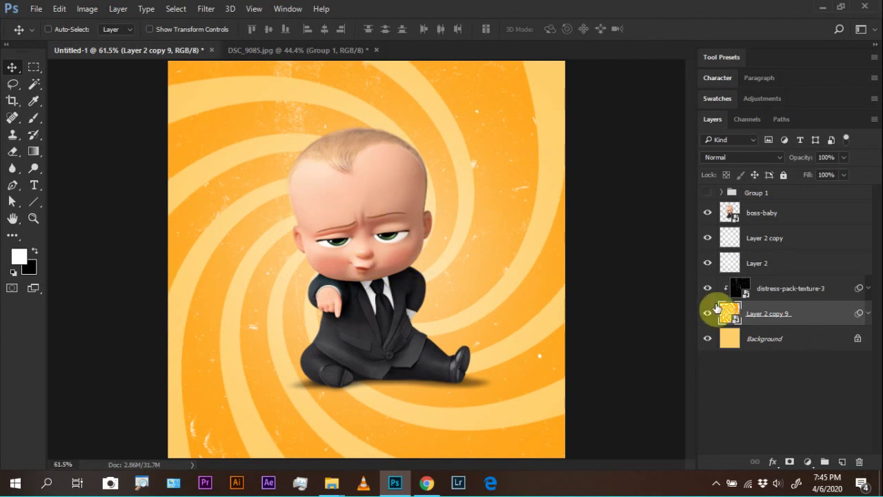
- Compare the sunburst with its Polar Coordinates and Twirl smart filters each hidden and shown, and collapse the filter list
{"action": "left_click", "coordinate": [868, 313]}
{"action": "left_click", "coordinate": [744, 369]}
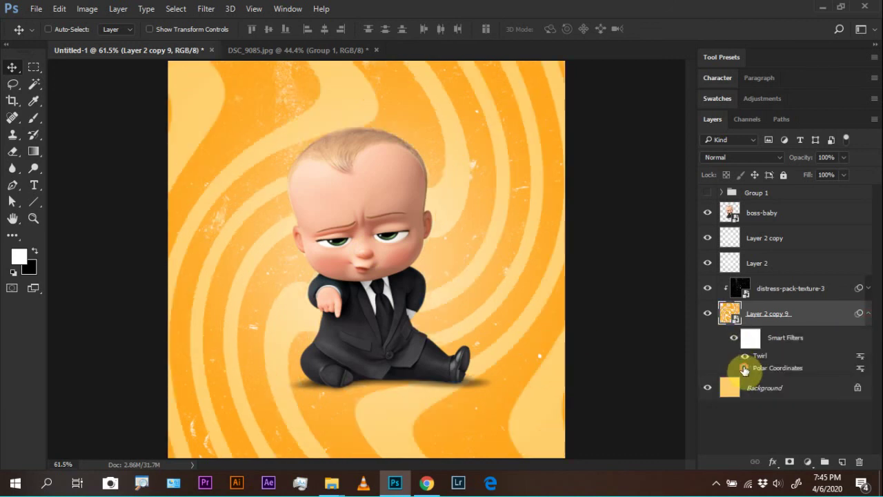
{"action": "left_click", "coordinate": [744, 367]}
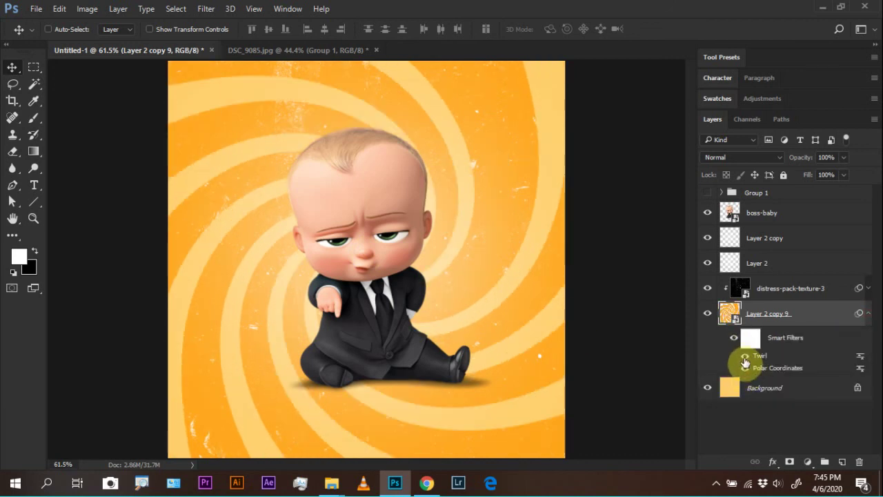
{"action": "left_click", "coordinate": [744, 355]}
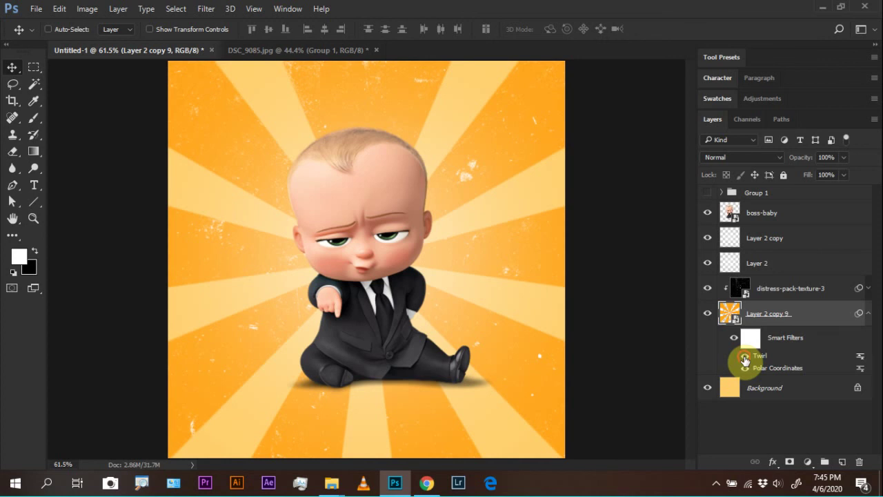
{"action": "left_click", "coordinate": [745, 356]}
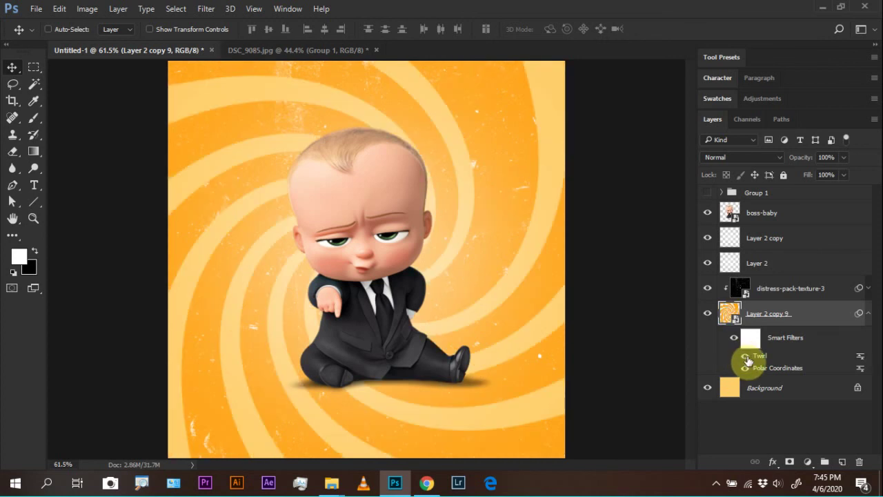
{"action": "left_click", "coordinate": [867, 288]}
{"action": "left_click", "coordinate": [868, 288]}
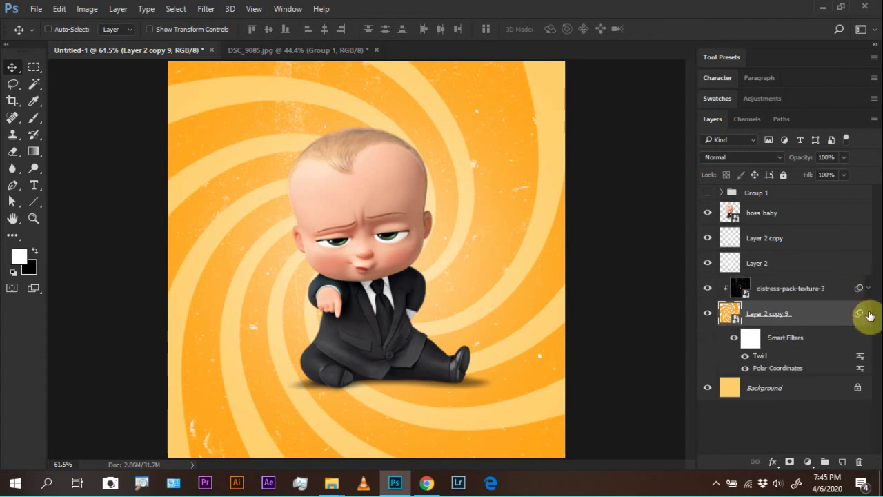
{"action": "left_click", "coordinate": [868, 314]}
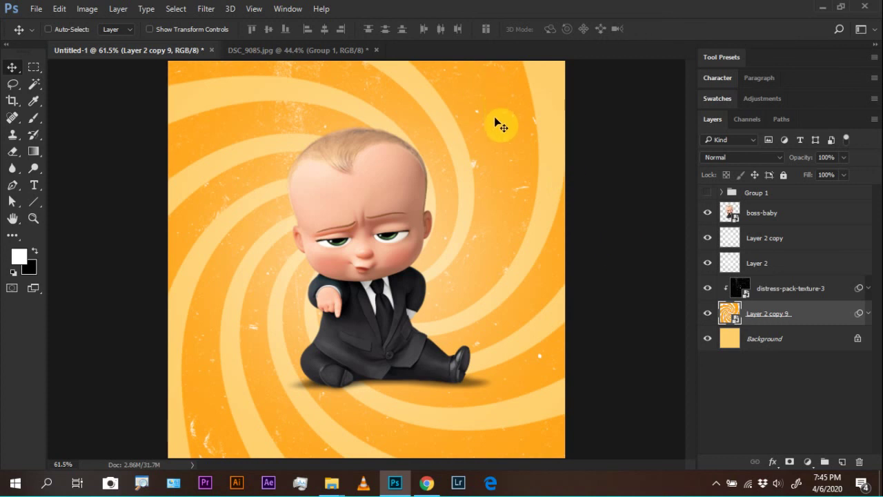
- Compare the image with the sunburst layer Layer 2 copy 9 hidden and shown over the background
{"action": "left_click", "coordinate": [777, 343]}
{"action": "left_click", "coordinate": [735, 315]}
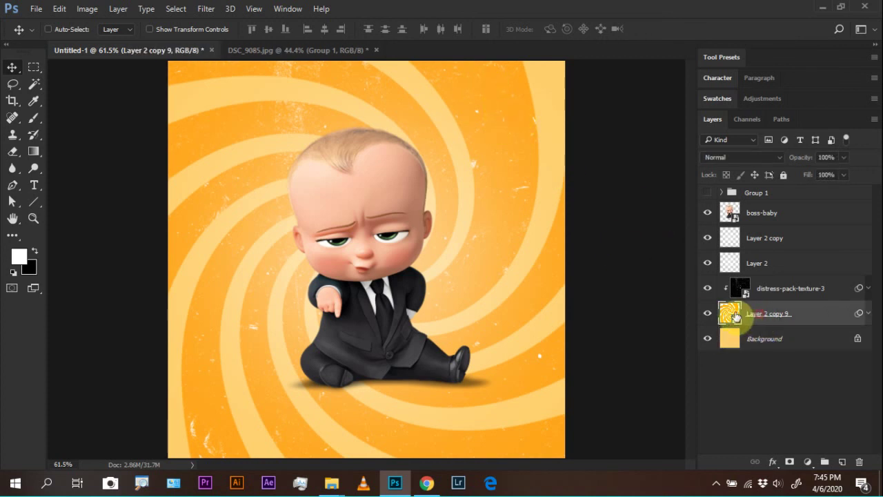
{"action": "left_click", "coordinate": [707, 313]}
{"action": "left_click", "coordinate": [707, 314]}
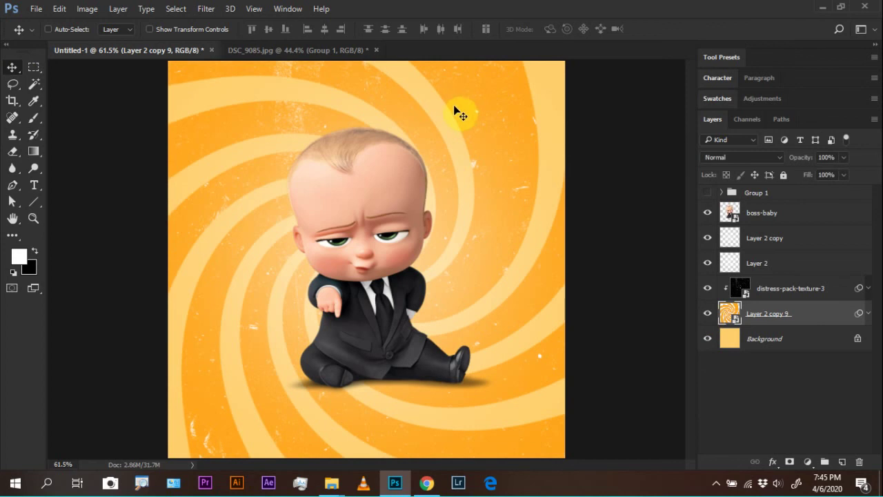